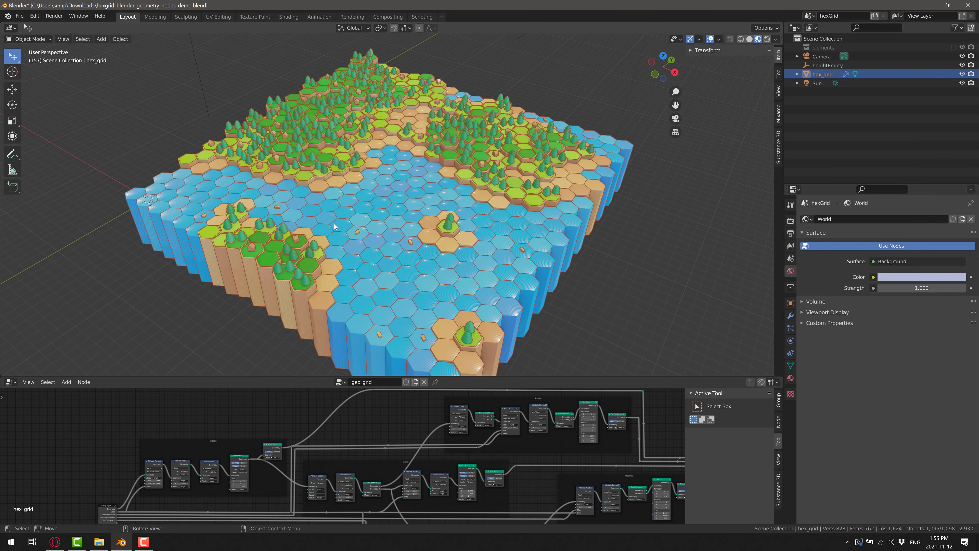
Pan the geo_grid node graph to bring more of it into view
middle_click_drag(371, 435, 267, 447)
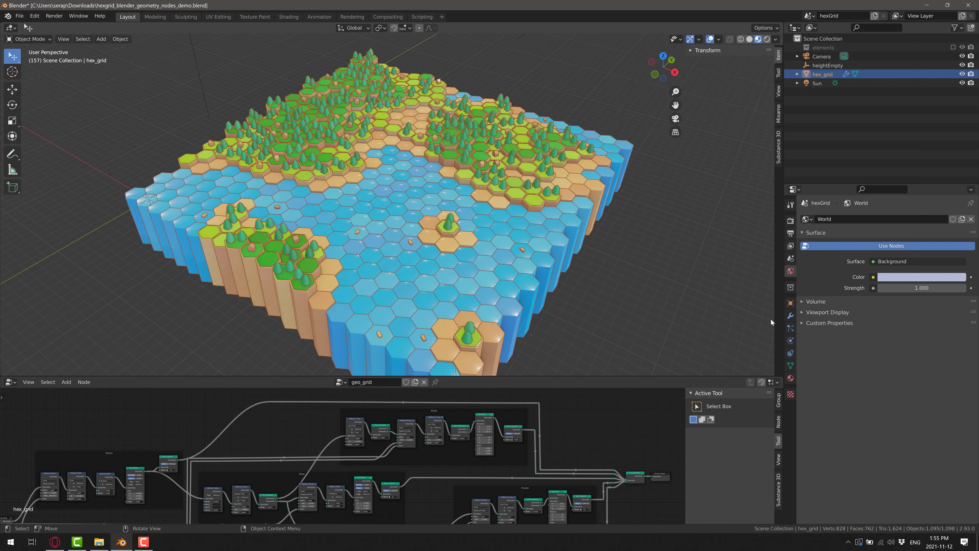
Change the GeometryNodes Seed to 249 and lower the Array_X count to 9
left_click(790, 316)
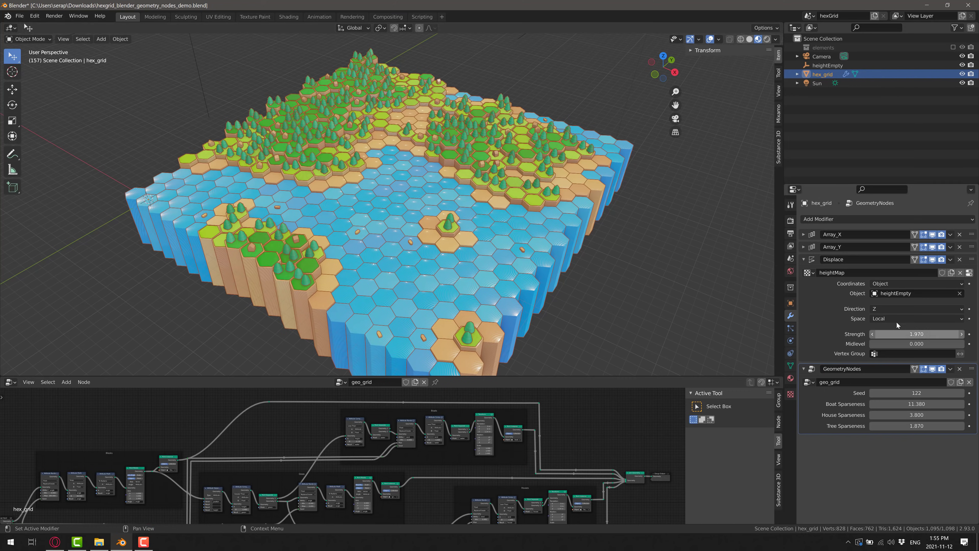
left_click_drag(910, 392, 925, 425)
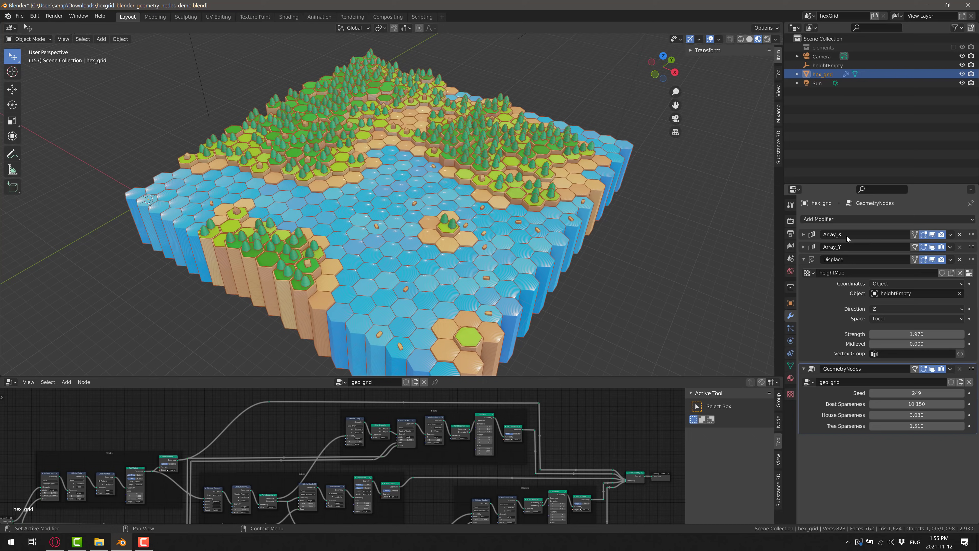
left_click(803, 234)
left_click_drag(917, 258, 894, 258)
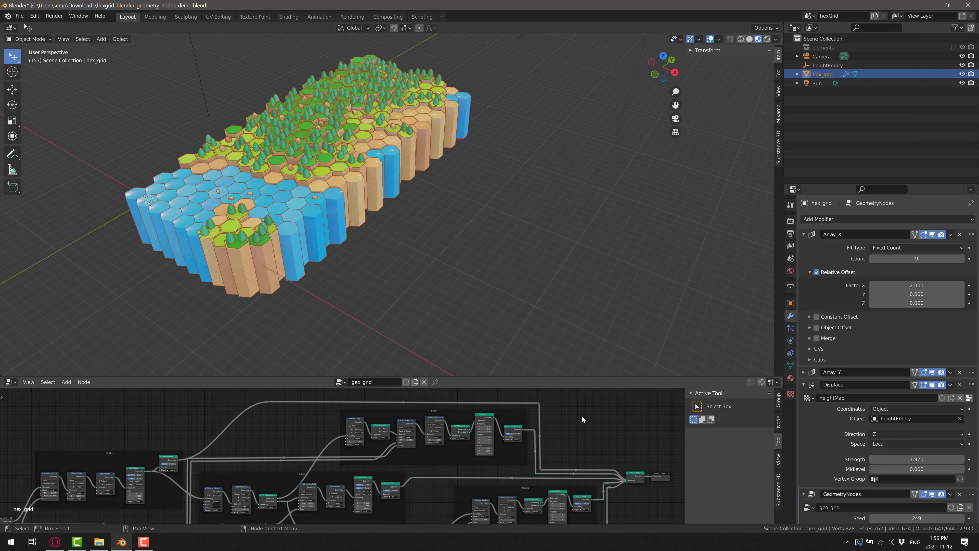
Preview the geo_grass and geo_treeGroup node trees, then switch the modifier back to geo_grid
middle_click_drag(554, 418, 532, 447, "ctrl")
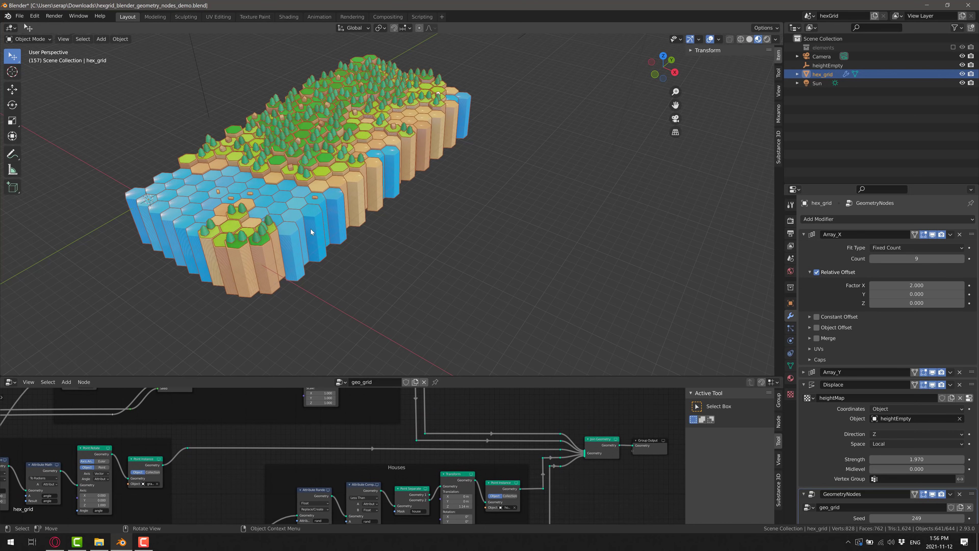
left_click(342, 381)
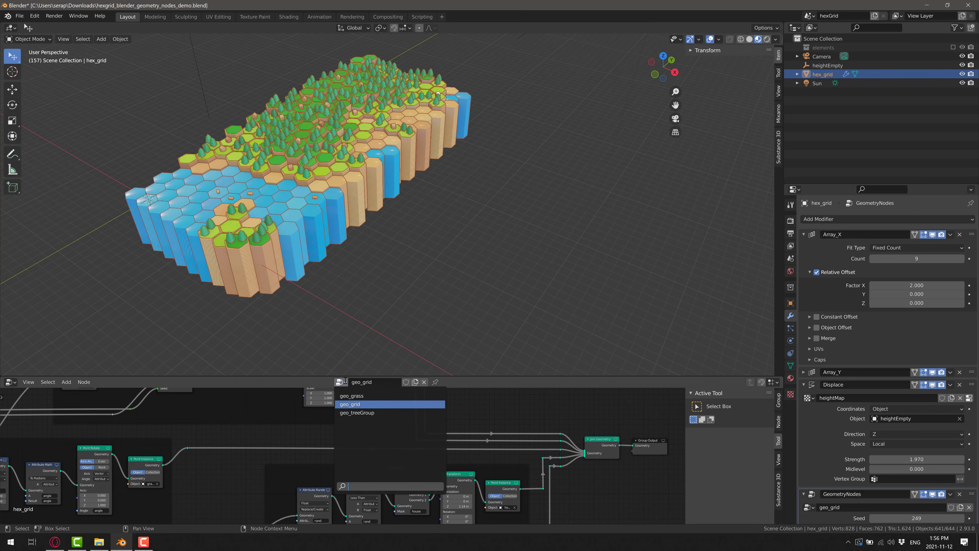
left_click(364, 396)
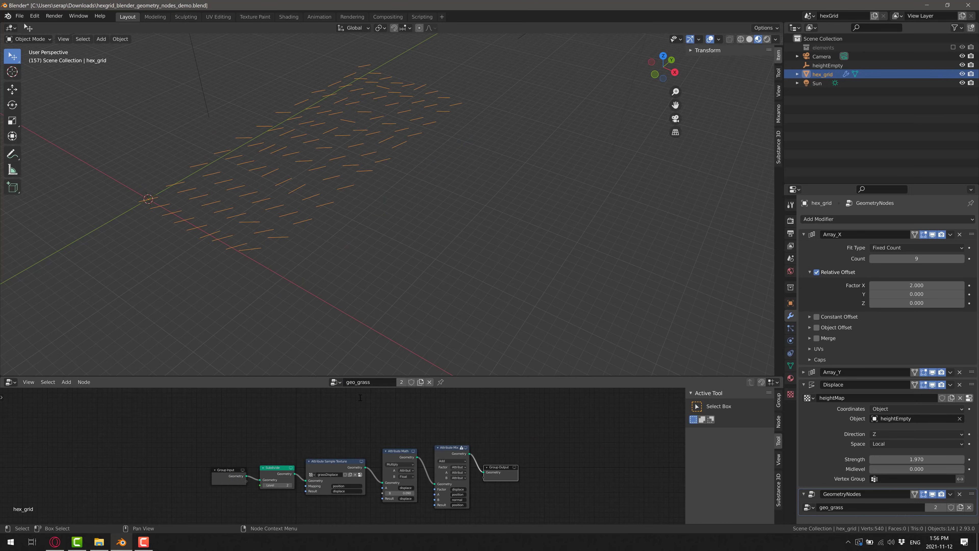
left_click(339, 382)
left_click(347, 413)
middle_click_drag(324, 461, 39, 510)
left_click(335, 381)
left_click(347, 403)
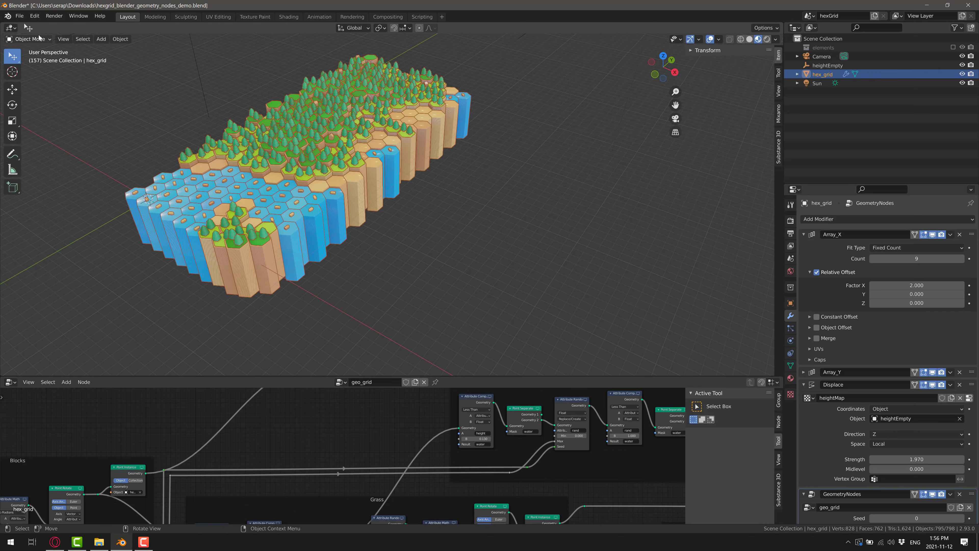
Start a new General scene, discarding the hex grid demo's unsaved changes
left_click(20, 16)
mouse_move(23, 25)
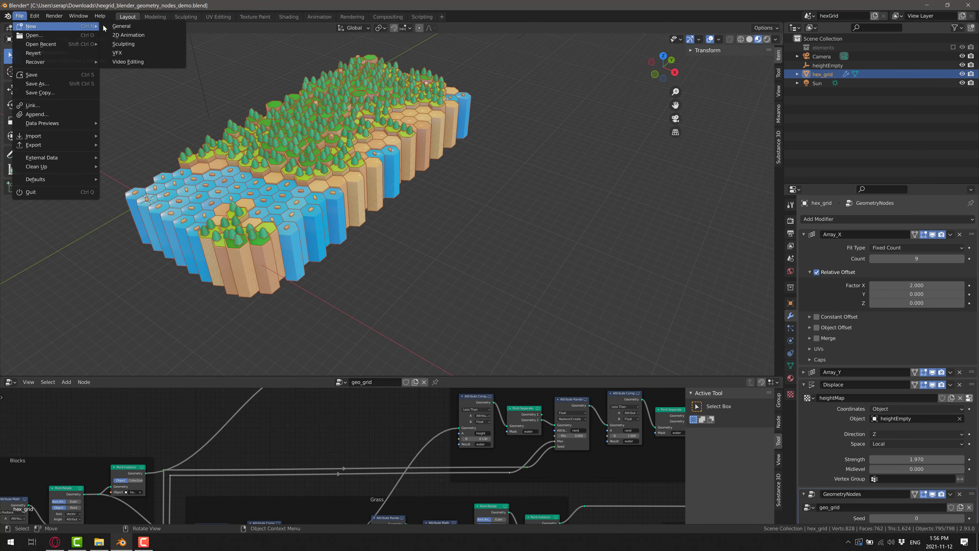
left_click(125, 27)
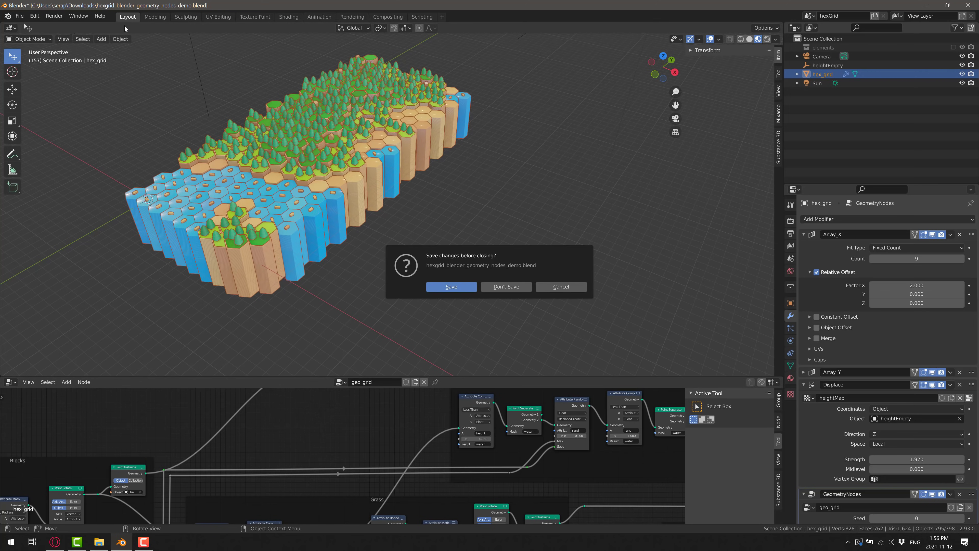
left_click(508, 286)
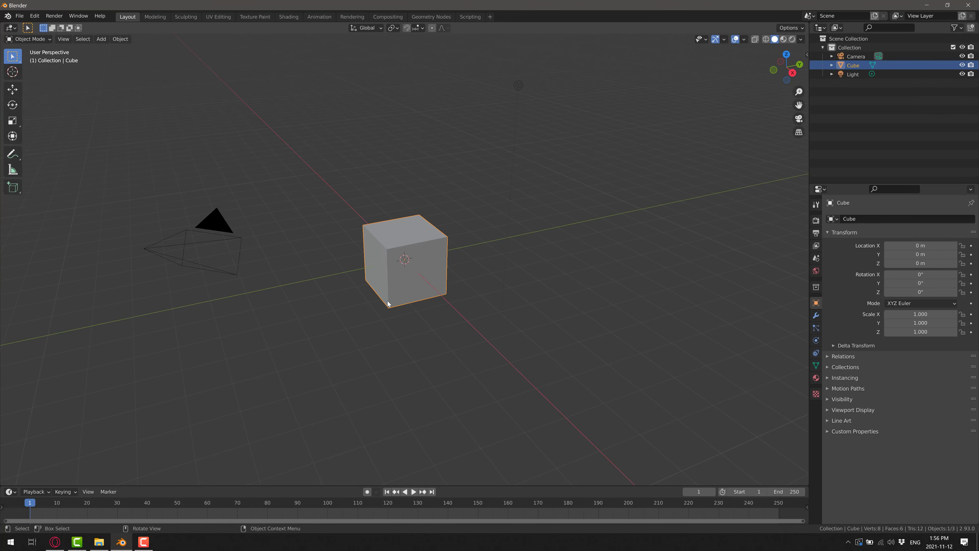
Delete the default cube and switch to the browser showing the tutorial
key("x")
left_click(398, 244)
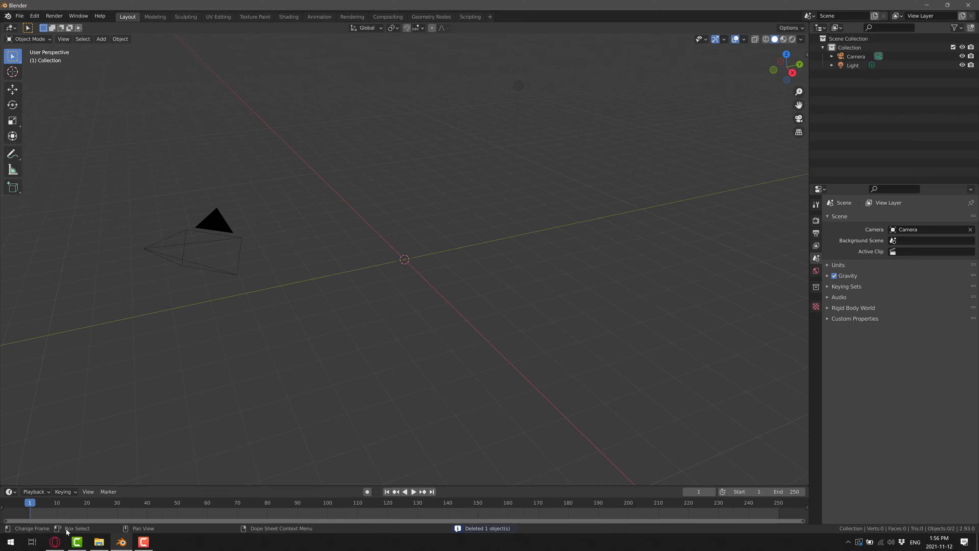
left_click(55, 541)
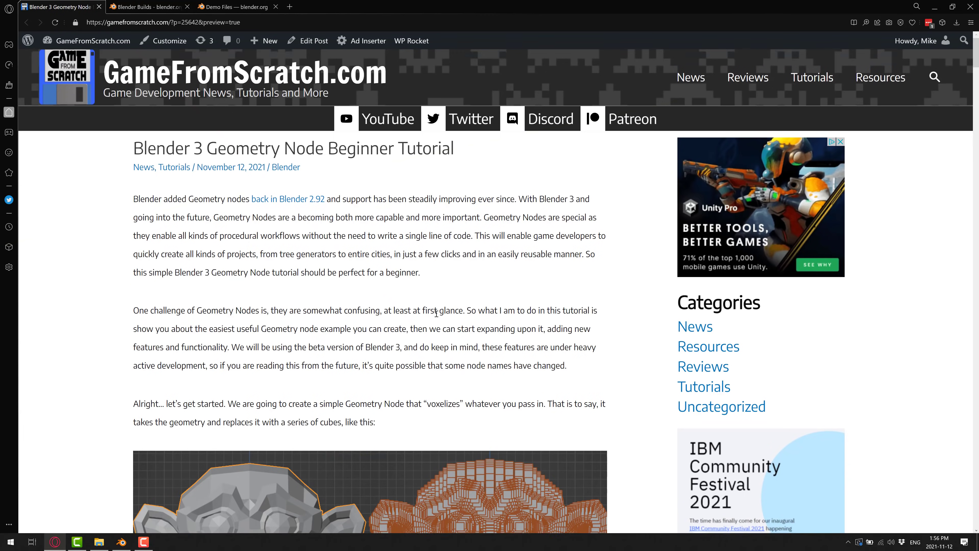
Scroll through the Geometry Node Beginner Tutorial article, then go to the Blender Builds page
scroll(436, 313, "down", 8)
scroll(309, 307, "up", 4)
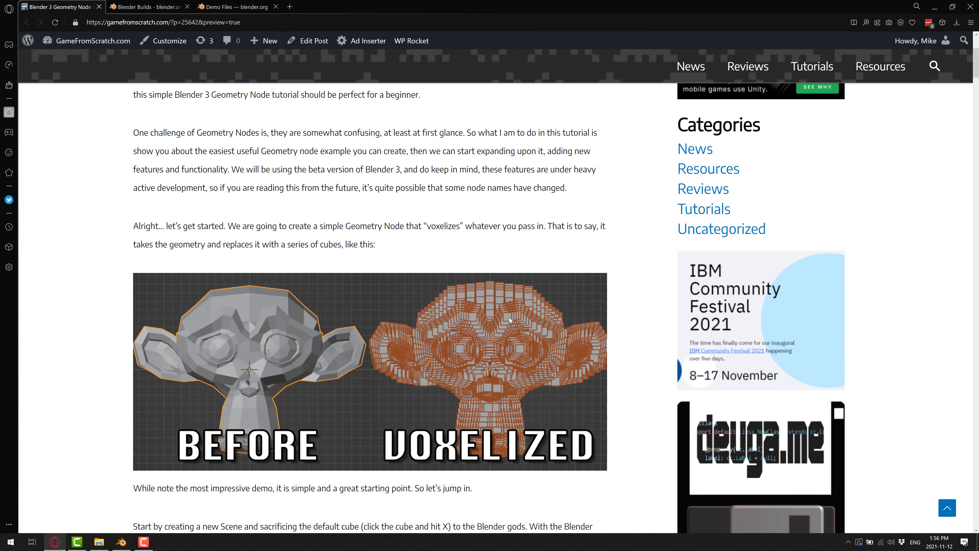
scroll(508, 317, "down", 8)
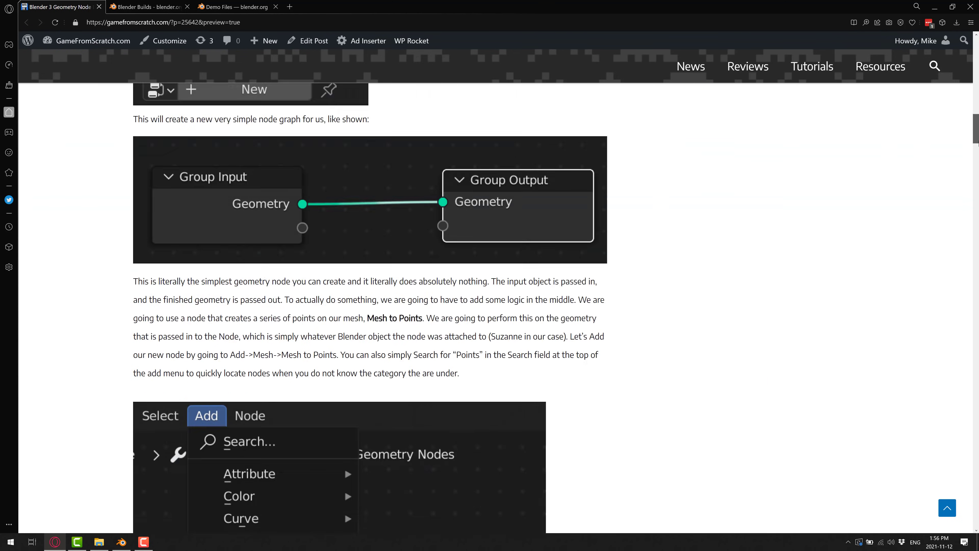
scroll(370, 308, "down", 20)
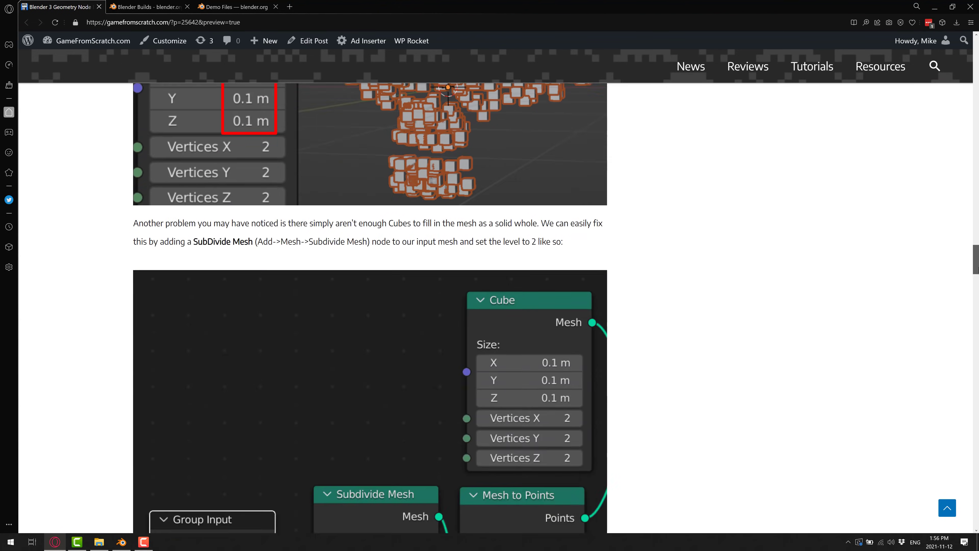
left_click_drag(976, 268, 971, 55)
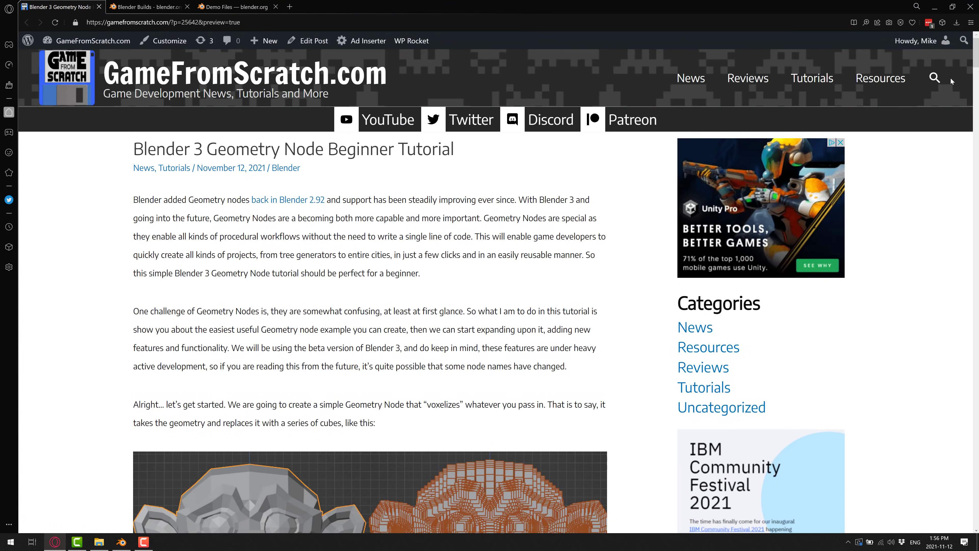
left_click(133, 6)
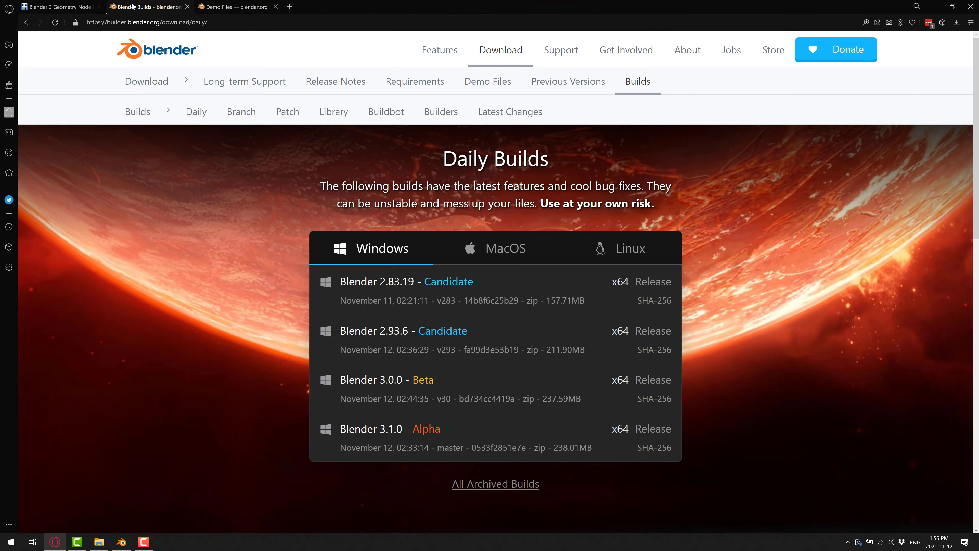
Download the Blender 3.0.0 Beta for Windows and browse the Geometry Nodes demo files
left_click(439, 397)
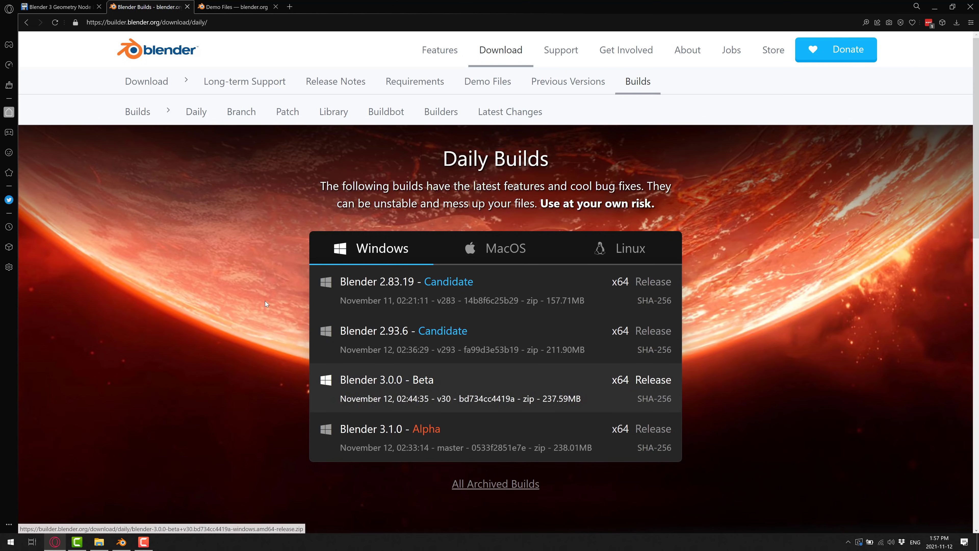
left_click(235, 7)
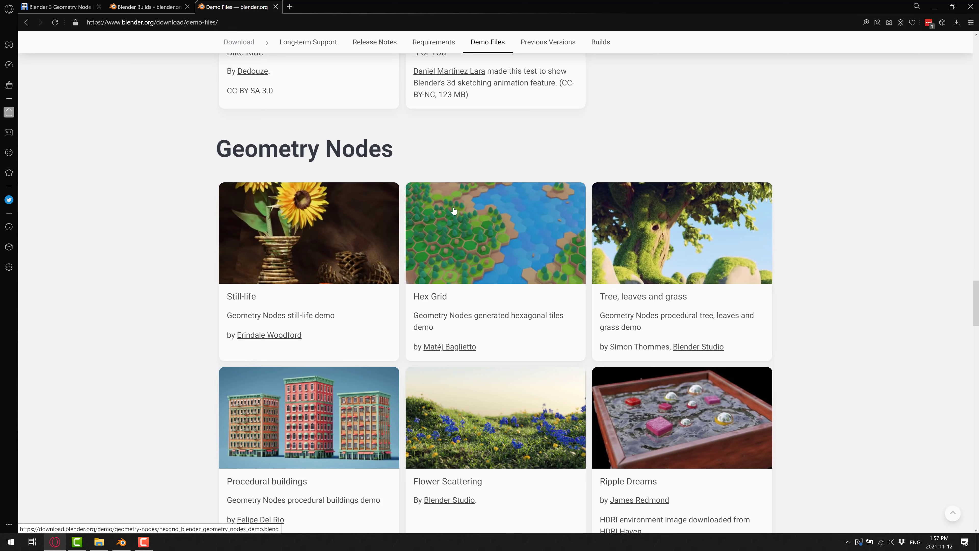
scroll(319, 211, "down", 2)
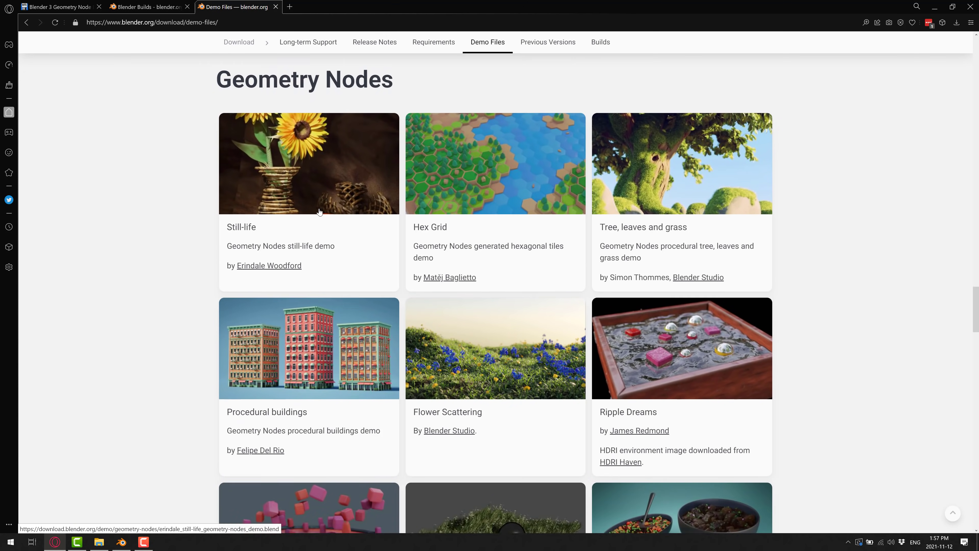
scroll(319, 212, "down", 12)
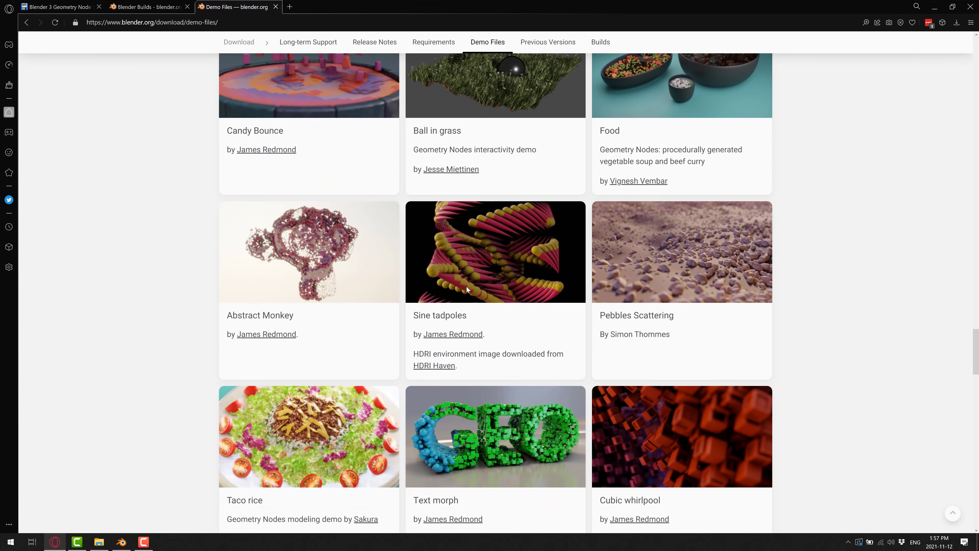
scroll(466, 286, "down", 7)
scroll(409, 374, "up", 10)
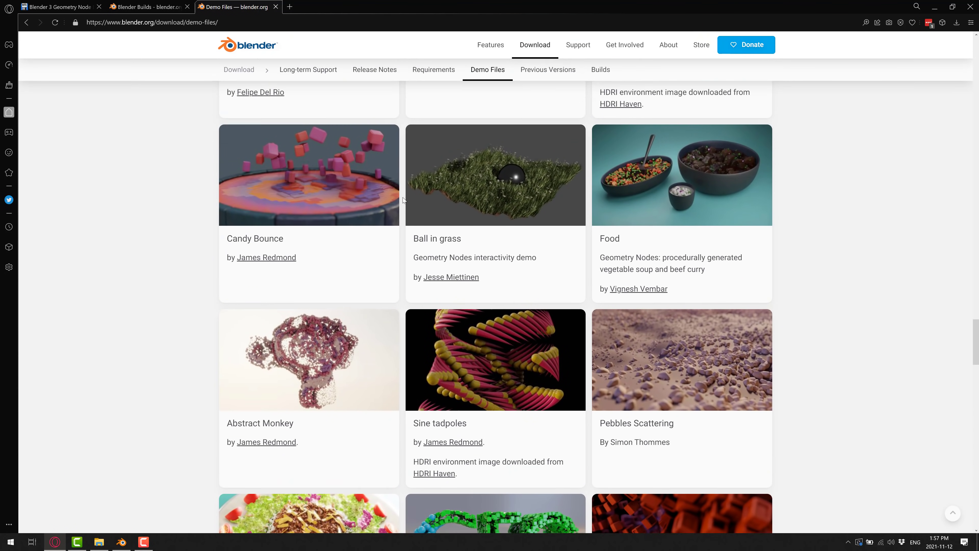
scroll(583, 267, "up", 5)
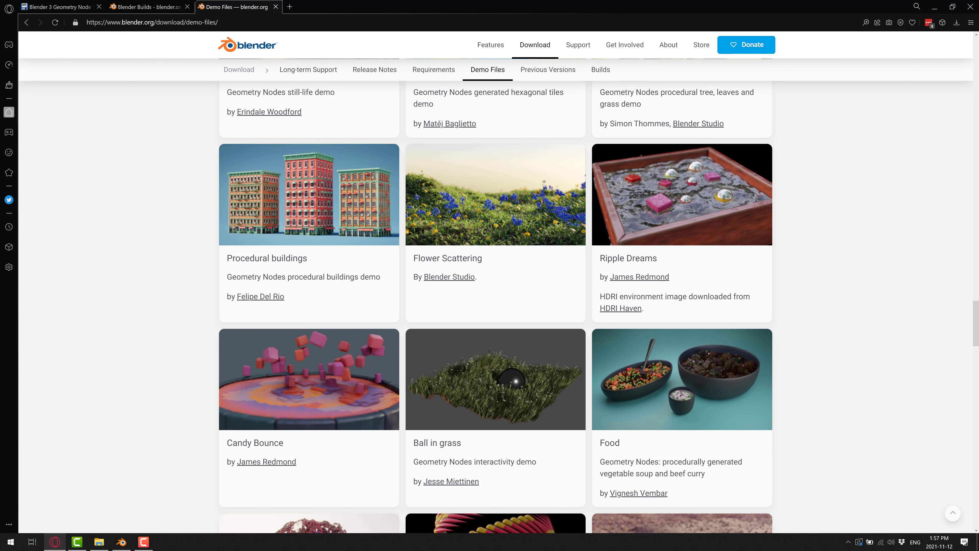
key("F10")
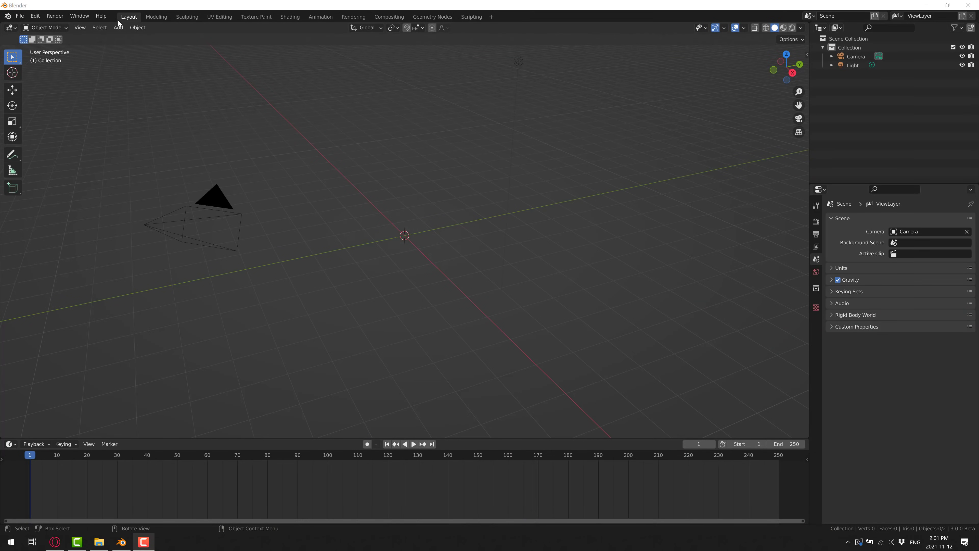
Add a Monkey mesh (Suzanne) at the world origin
left_click(118, 27)
mouse_move(146, 38)
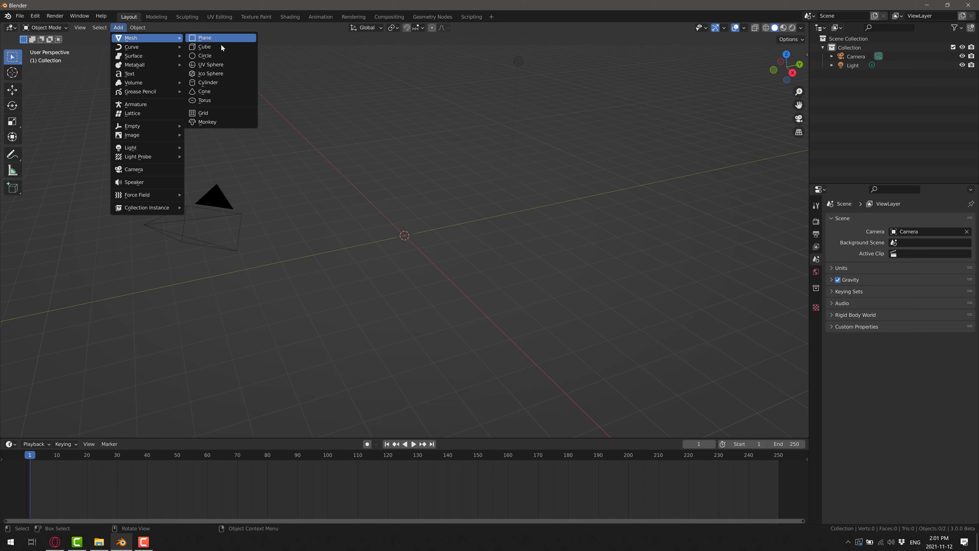
left_click(221, 122)
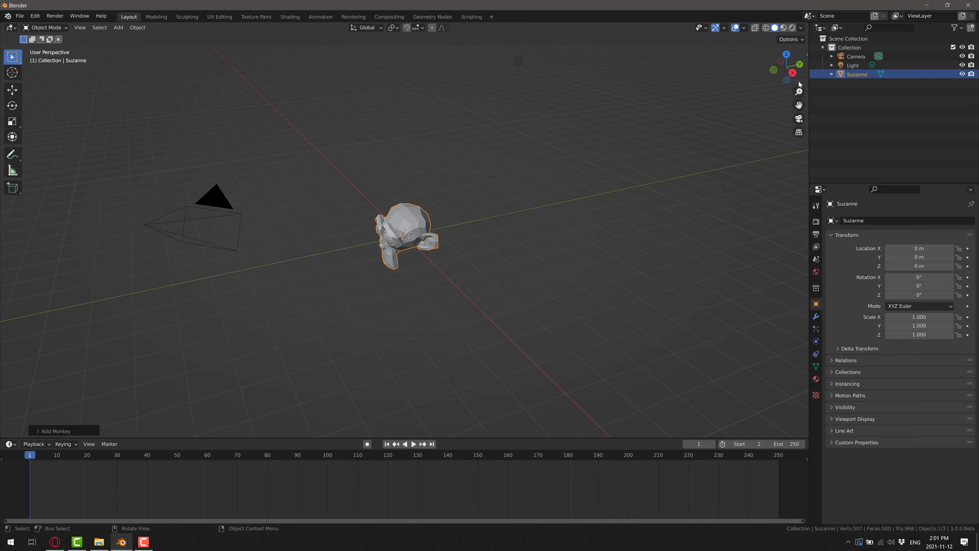
View Suzanne from the front, orbit to an angle, and make the timeline area taller
left_click(799, 64)
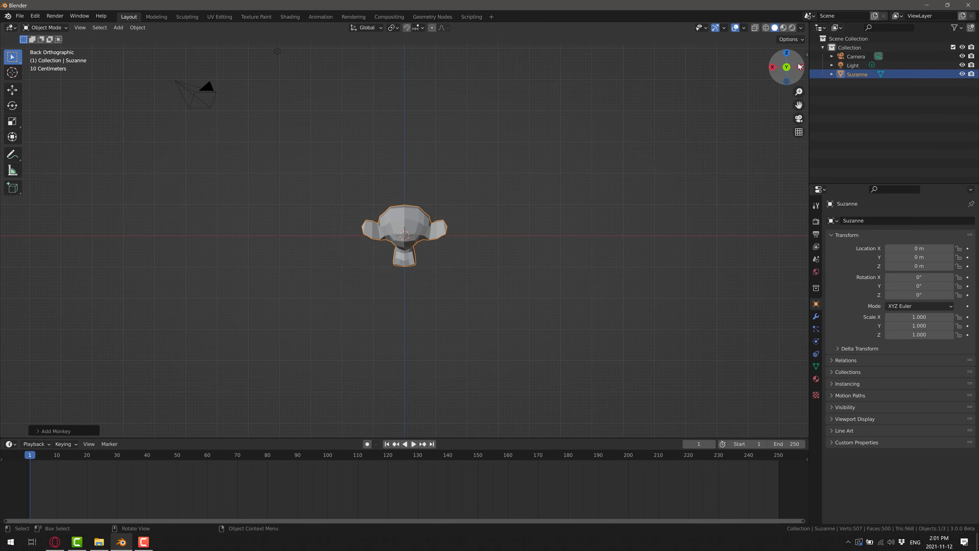
left_click(786, 67)
scroll(455, 226, "up", 4)
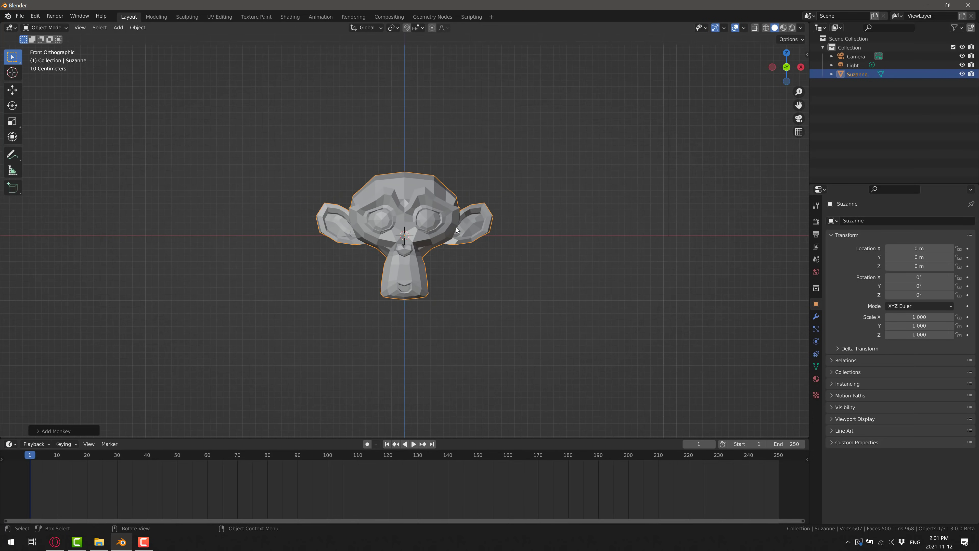
middle_click_drag(455, 226, 494, 284)
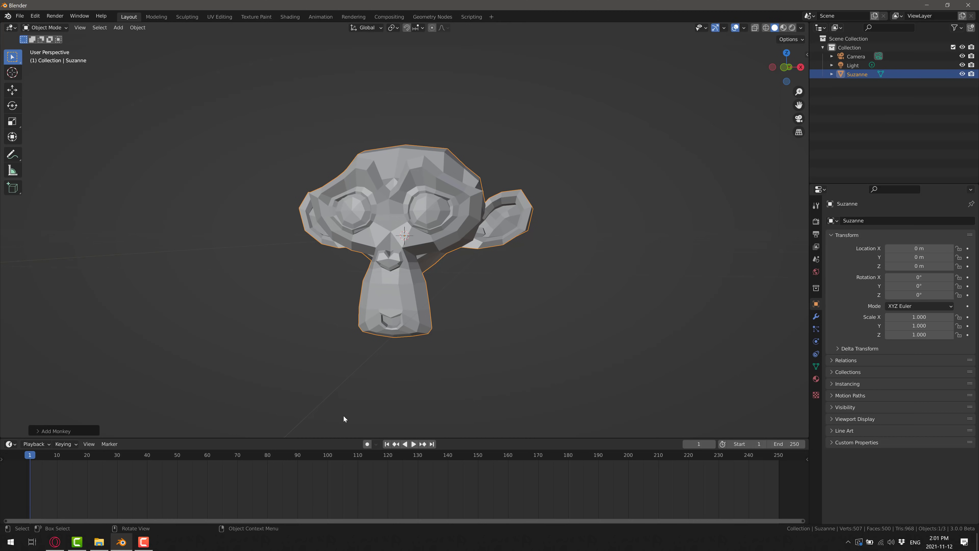
left_click_drag(355, 438, 231, 300)
Turn the timeline into a Geometry Node Editor and create a new node tree for Suzanne
left_click(11, 305)
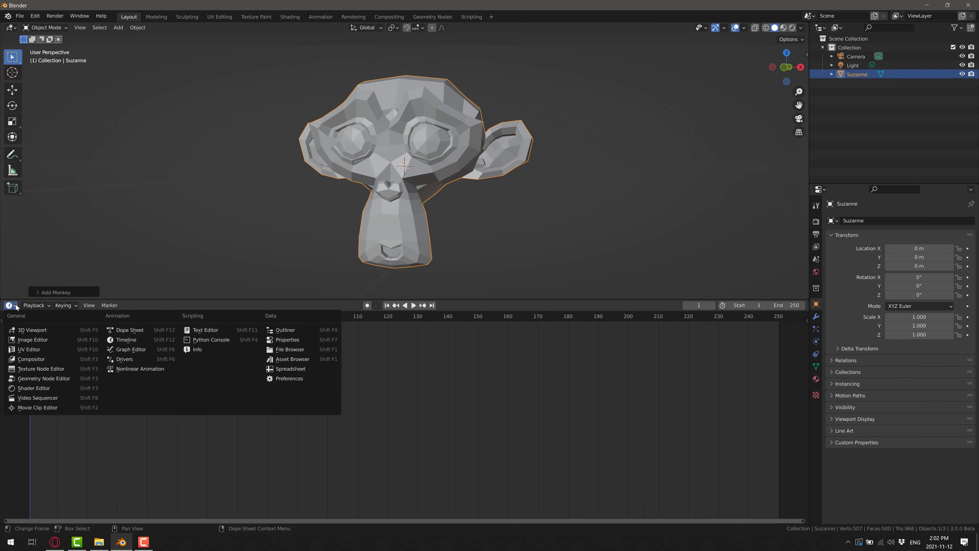
left_click(53, 379)
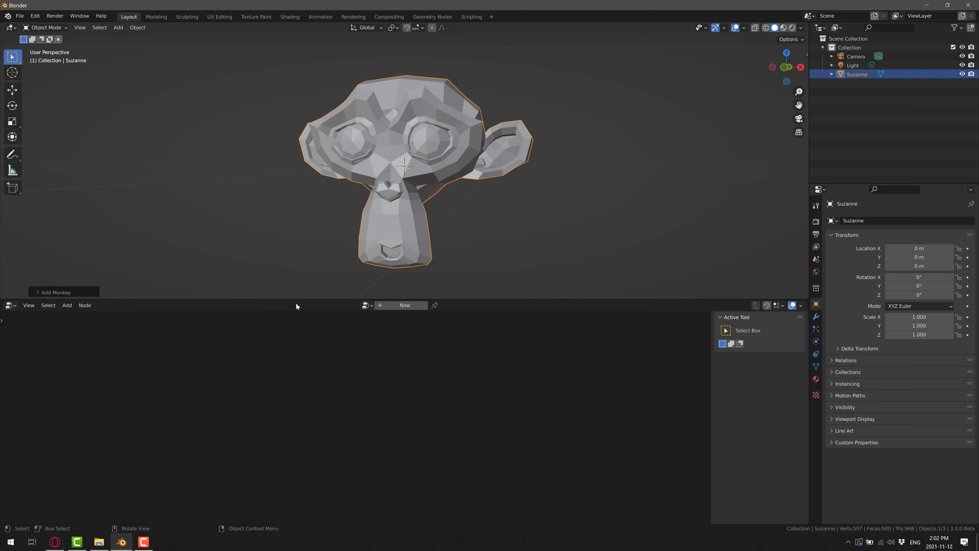
left_click(403, 307)
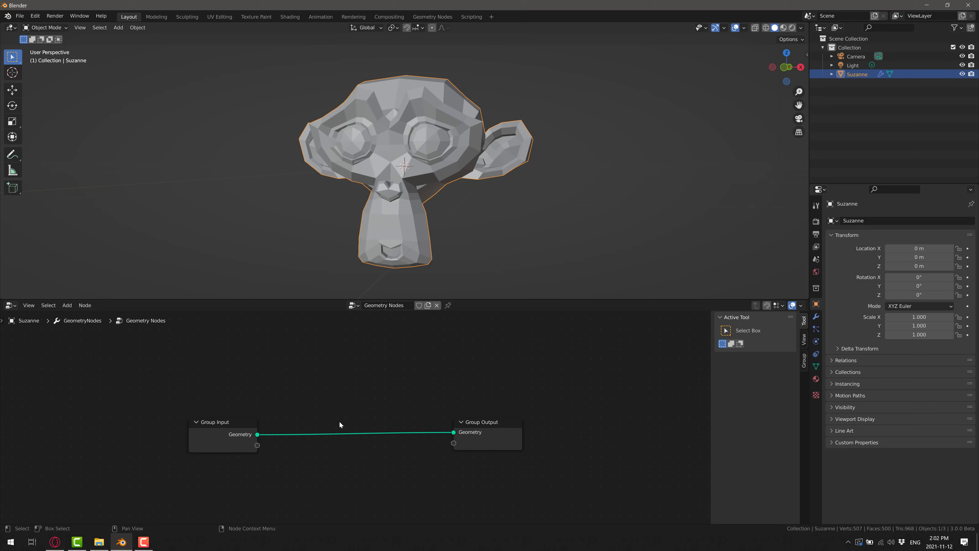
Zoom in and spread the Group Input and Group Output nodes apart
scroll(373, 411, "up", 5)
scroll(373, 411, "up", 2)
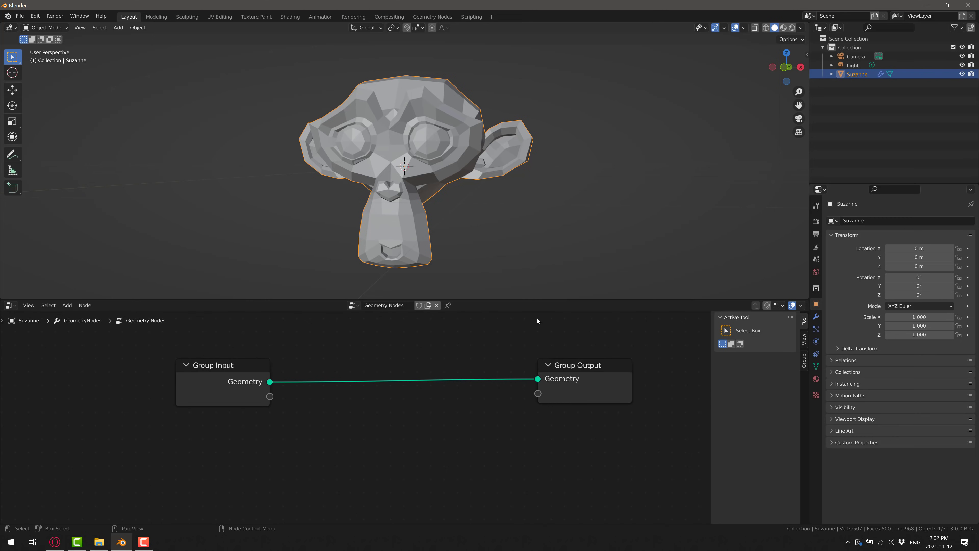
left_click_drag(553, 365, 583, 376)
left_click_drag(250, 386, 202, 412)
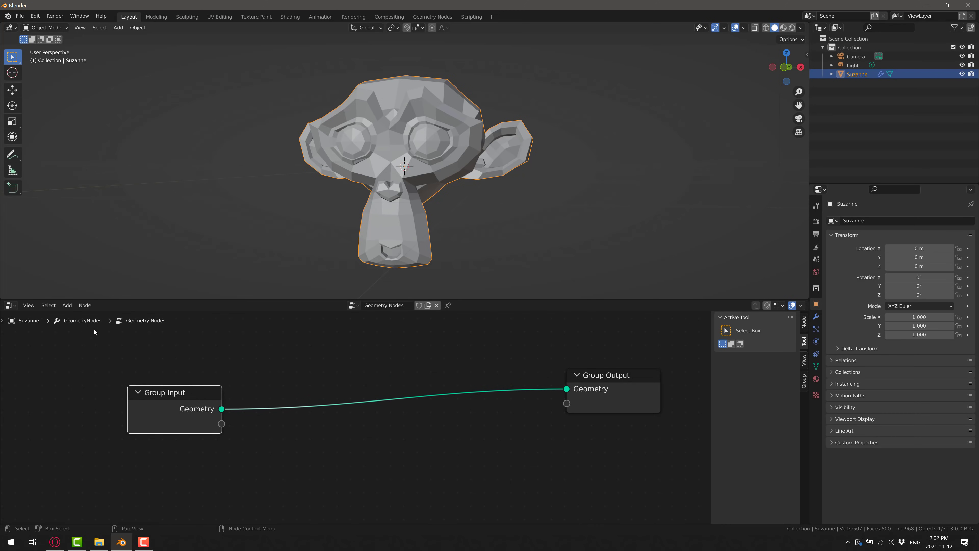
Insert a Mesh to Points node into the Group Input–Output link and inspect Suzanne's point cloud
left_click(67, 304)
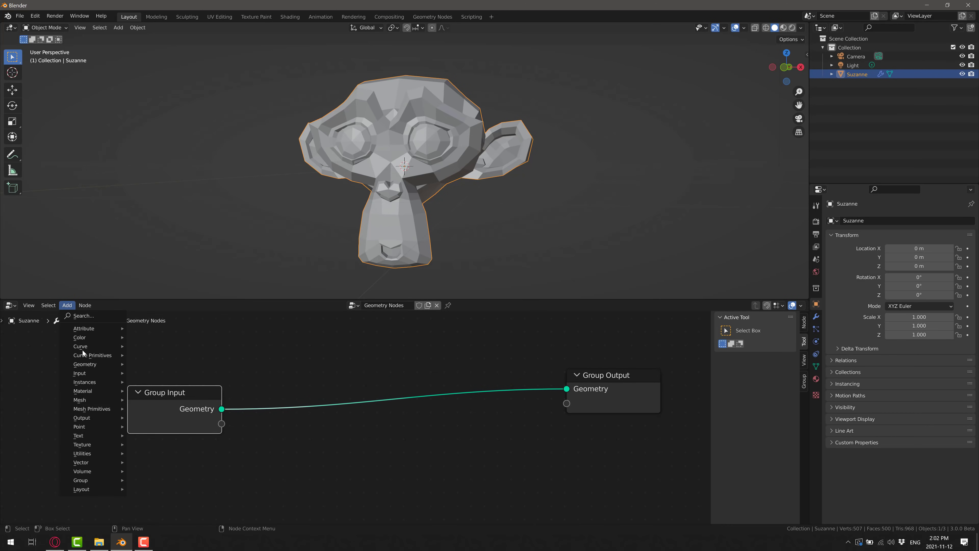
mouse_move(89, 403)
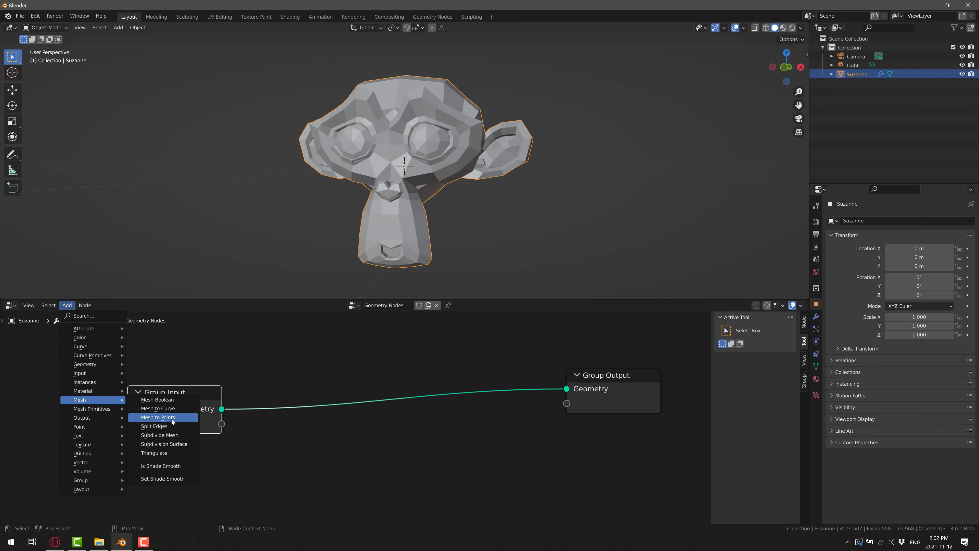
left_click(158, 417)
left_click(346, 329)
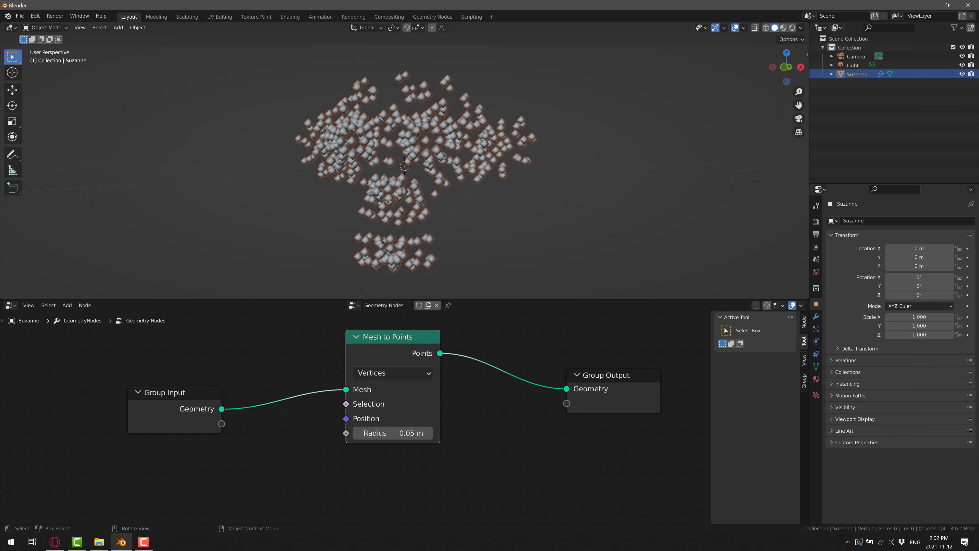
middle_click_drag(443, 198, 616, 211)
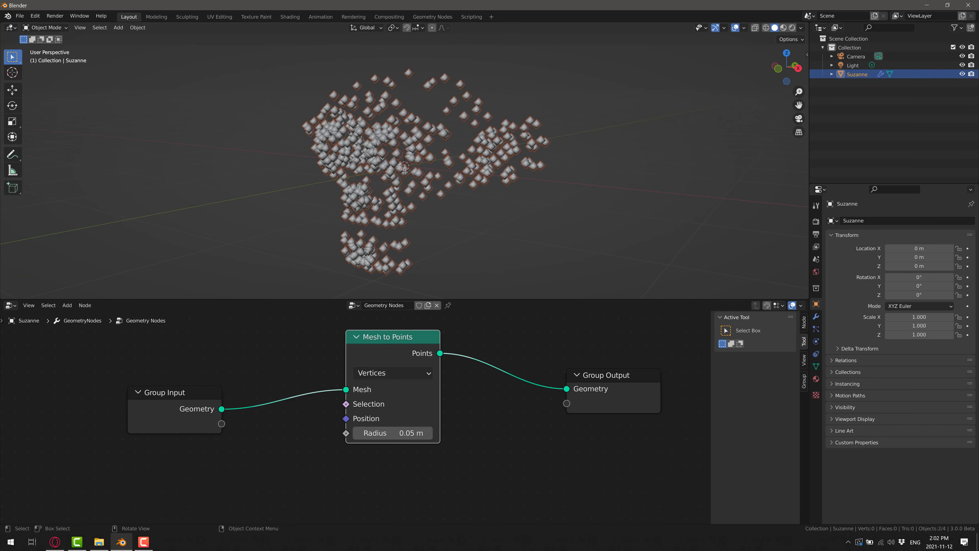
scroll(484, 218, "up", 5)
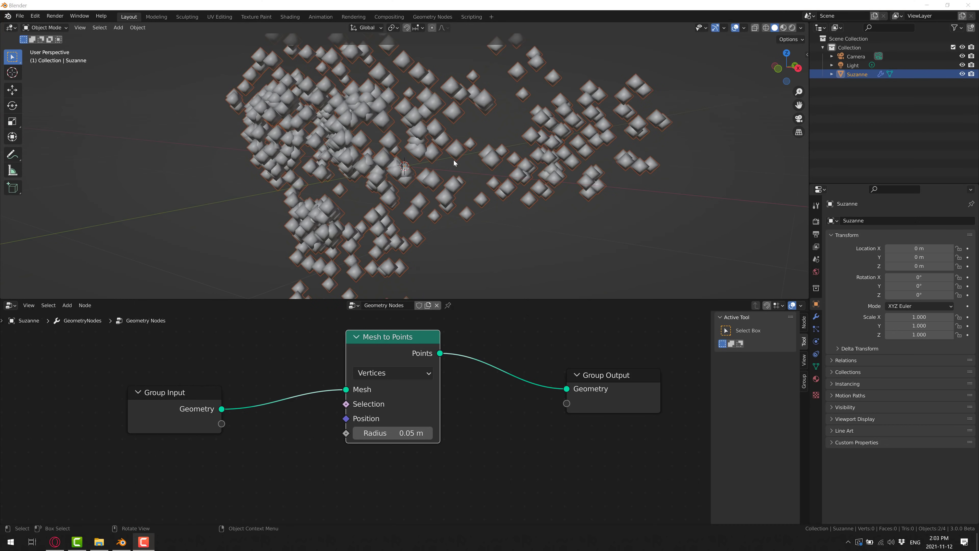
mouse_move(447, 213)
middle_mouse_down()
mouse_move(426, 212)
mouse_move(466, 212)
middle_mouse_up()
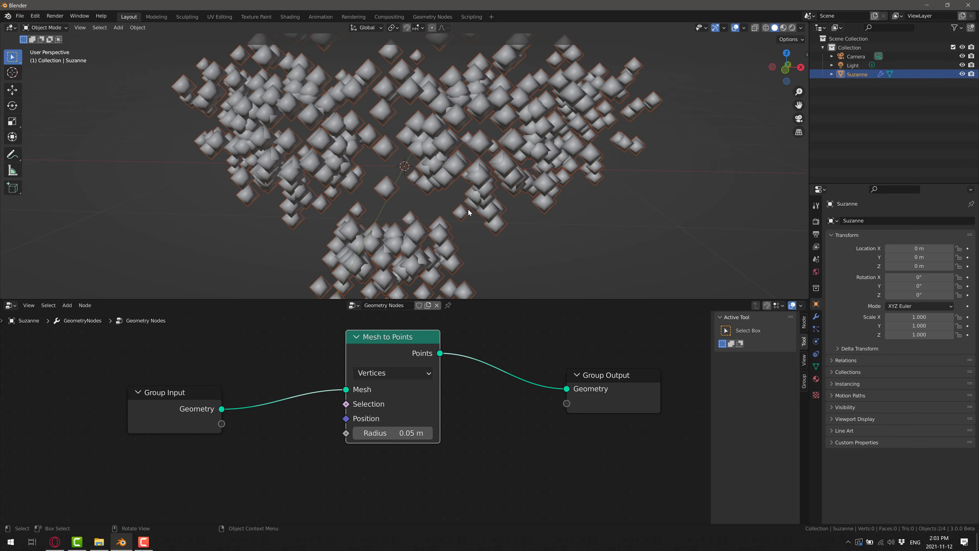
scroll(464, 210, "down", 4)
middle_click_drag(466, 390, 447, 459)
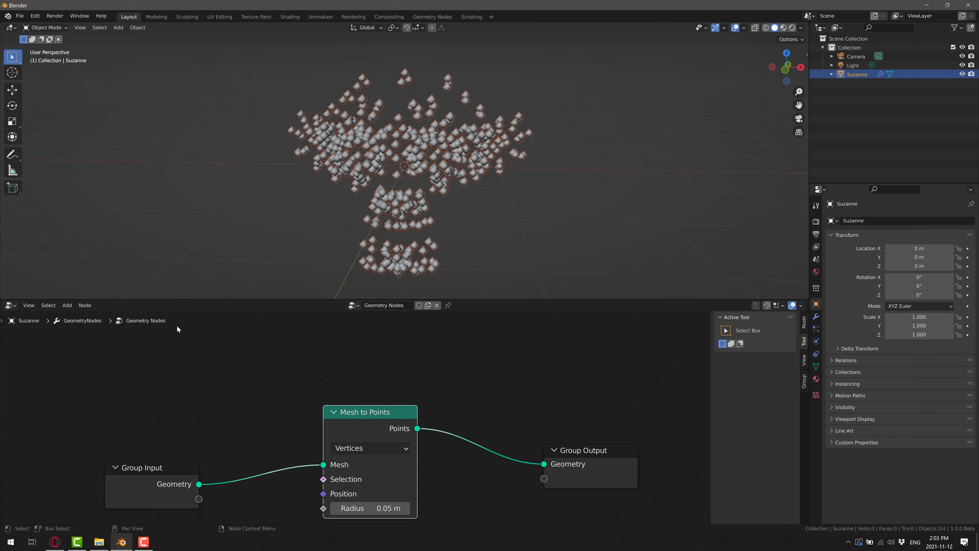
Search for 'cube' and place a Cube node above Mesh to Points
left_click(68, 305)
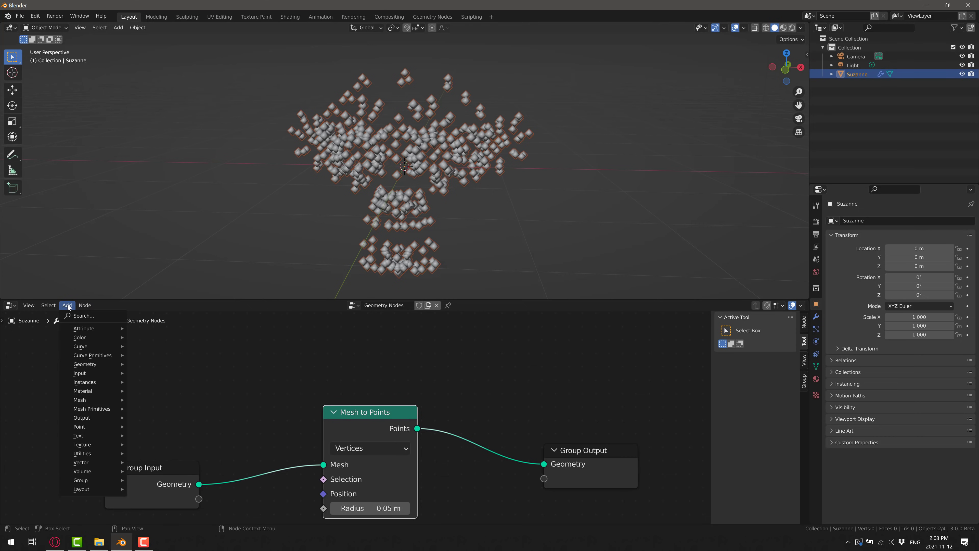
left_click(82, 317)
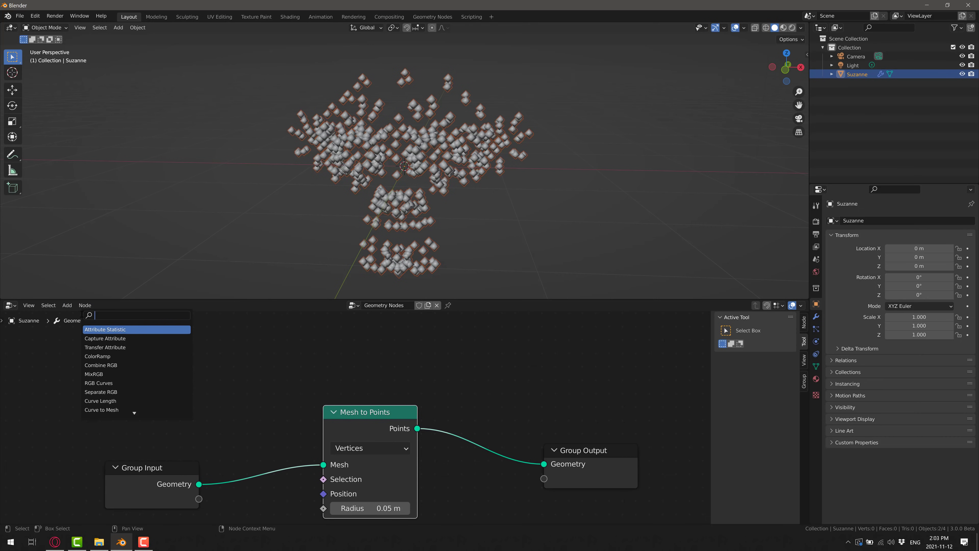
type("cube")
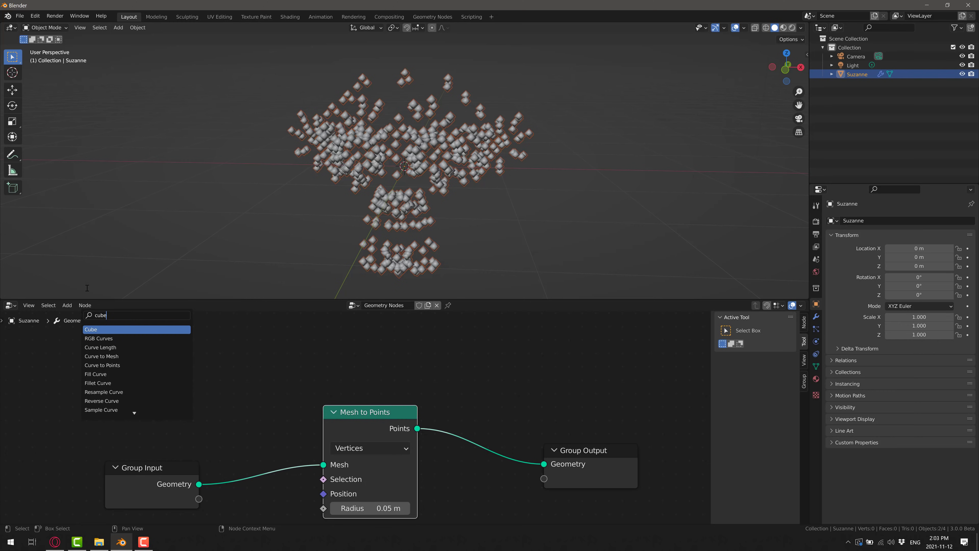
left_click(104, 330)
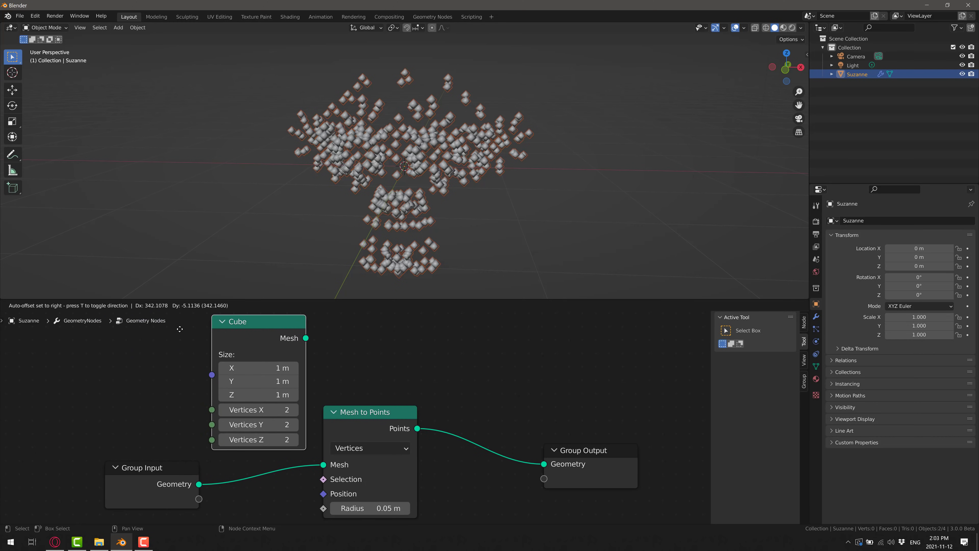
left_click(221, 390)
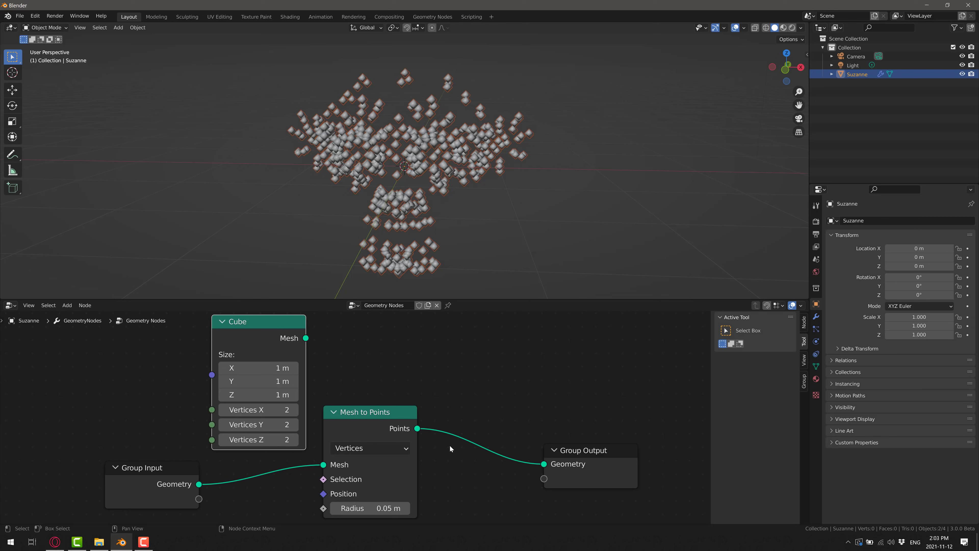
scroll(450, 445, "down", 1)
middle_click_drag(421, 480, 373, 535)
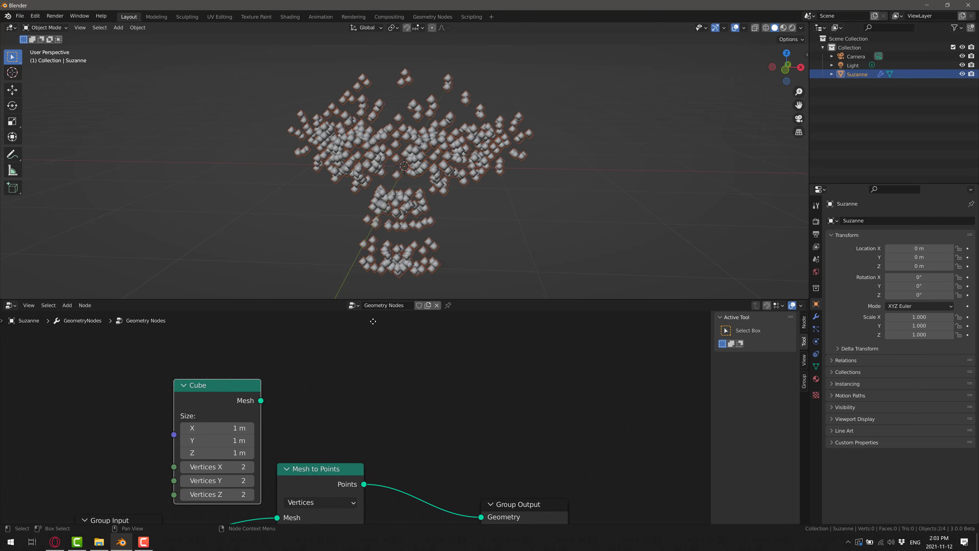
Add an Instance on Points node and place it in the graph
right_click(399, 353)
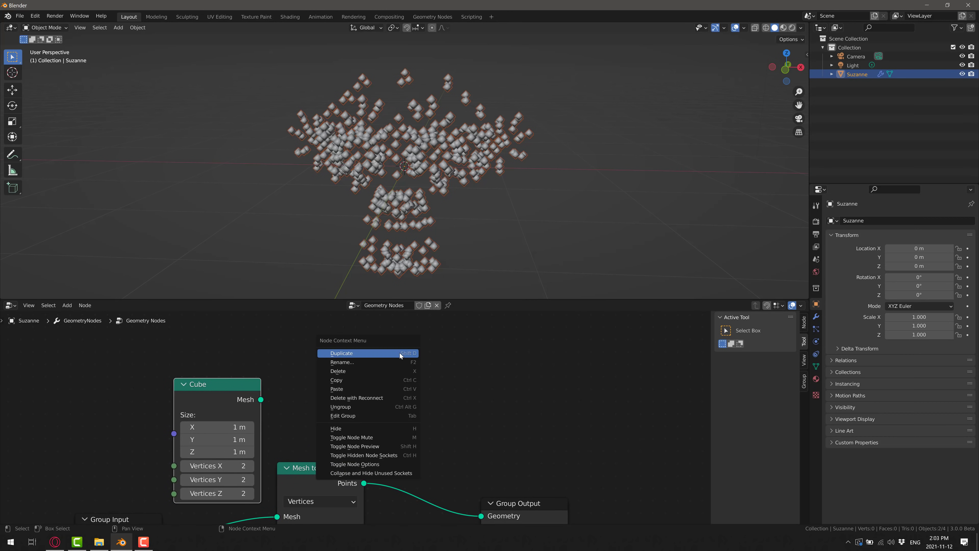
left_click(69, 306)
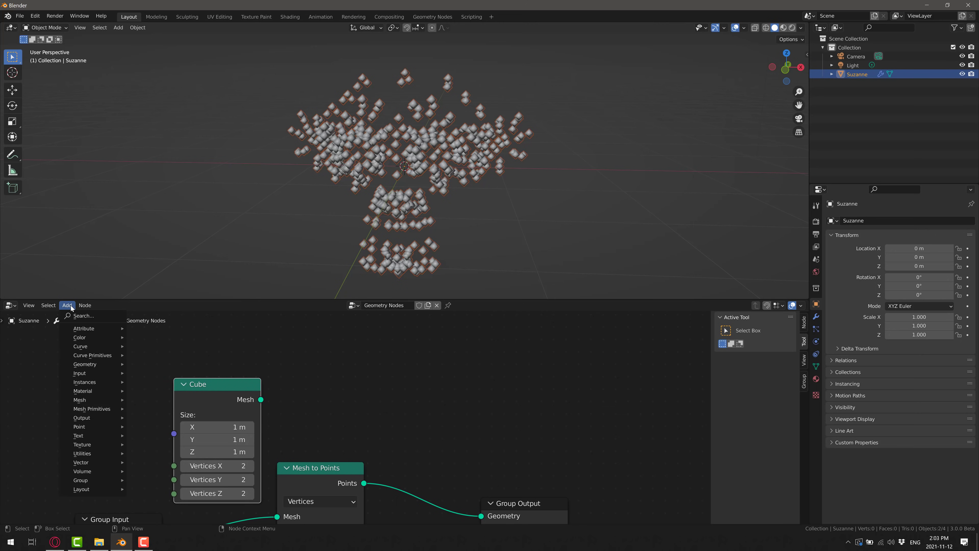
mouse_move(88, 382)
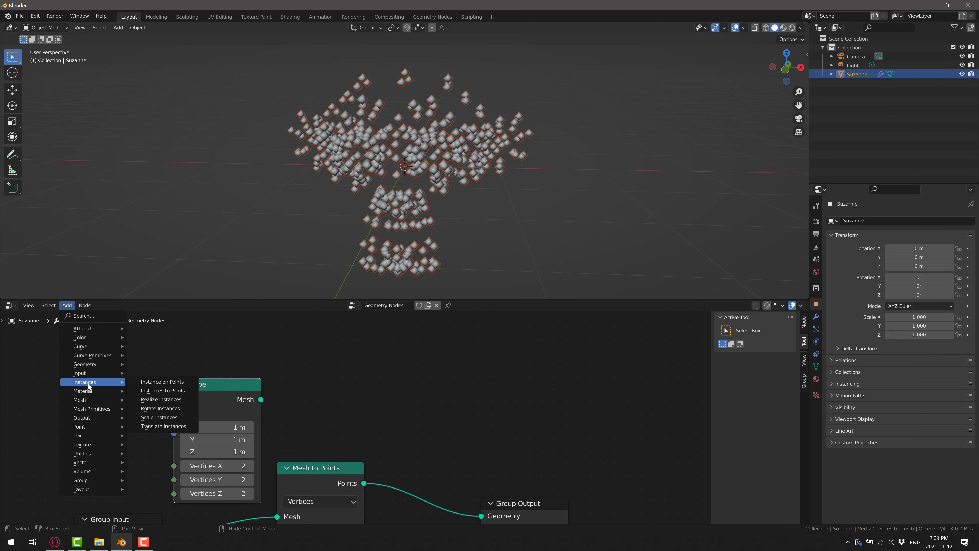
left_click(172, 383)
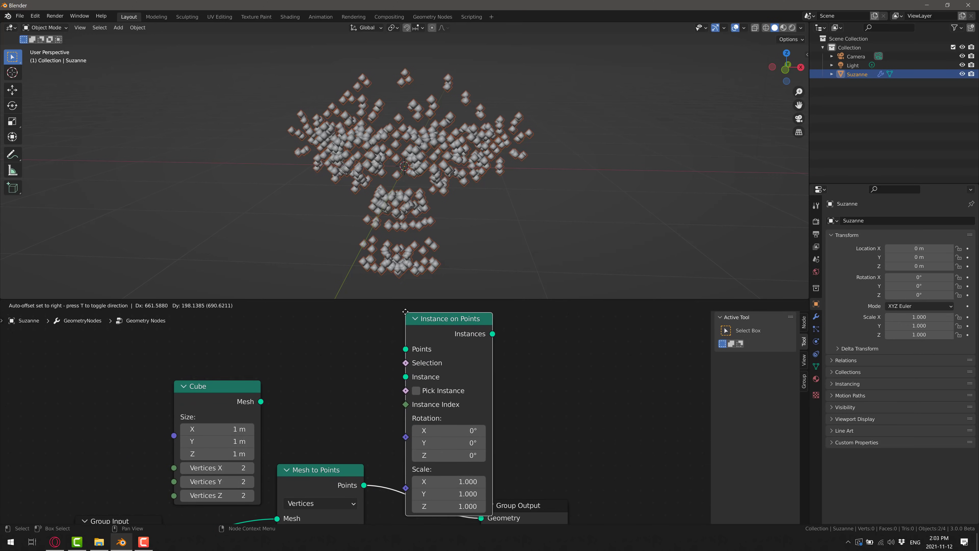
left_click(404, 349)
Arrange the node editor so Group Input, Group Output and Instance on Points are all visible
scroll(477, 398, "down", 2)
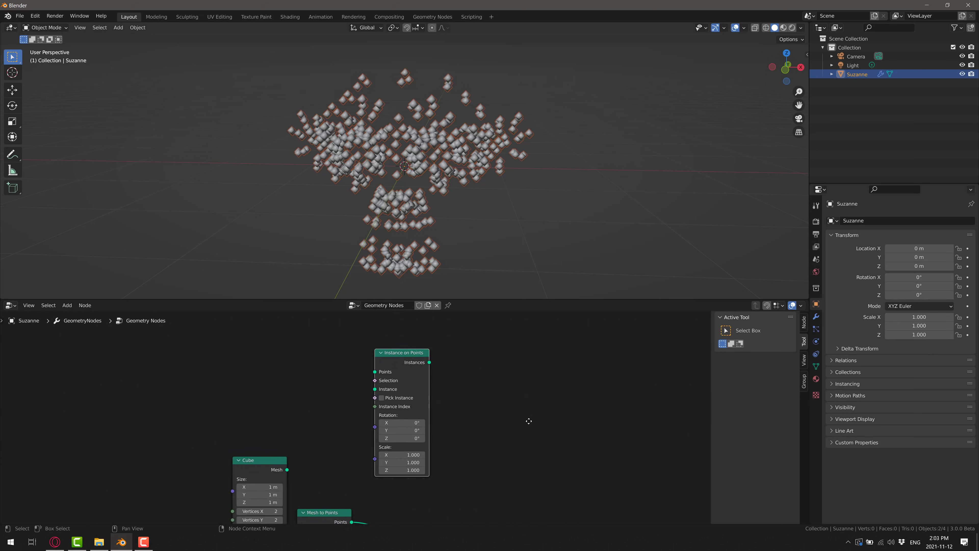
middle_click_drag(528, 421, 508, 337)
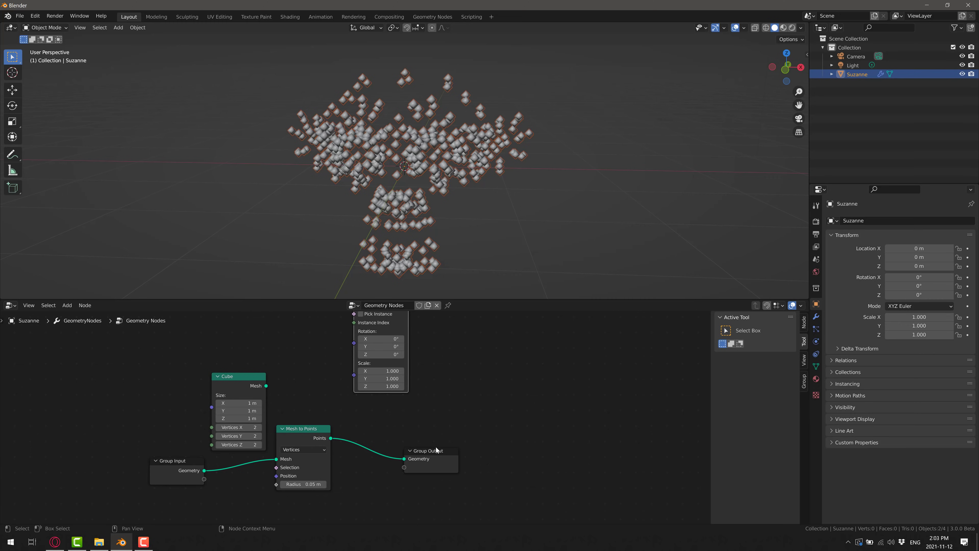
left_click_drag(437, 450, 523, 435)
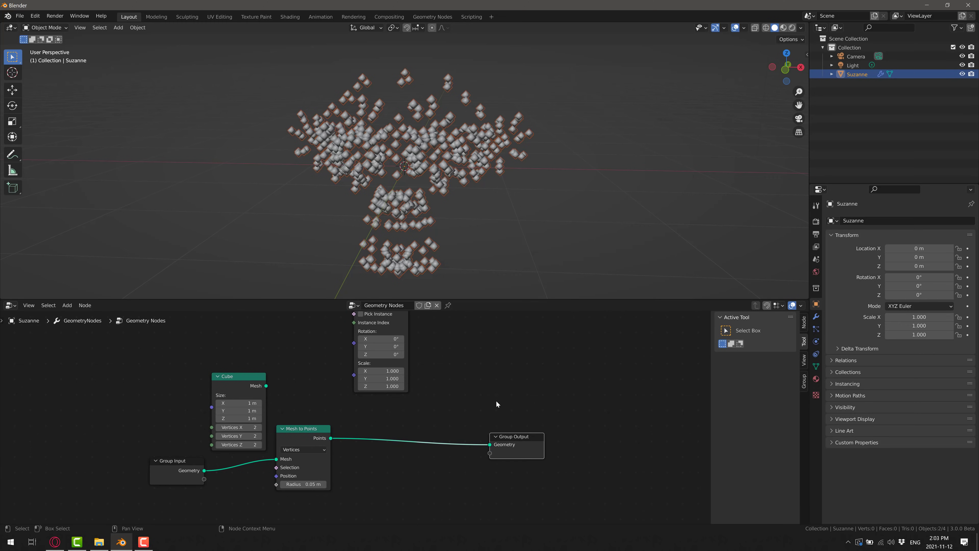
middle_click_drag(494, 391, 492, 430)
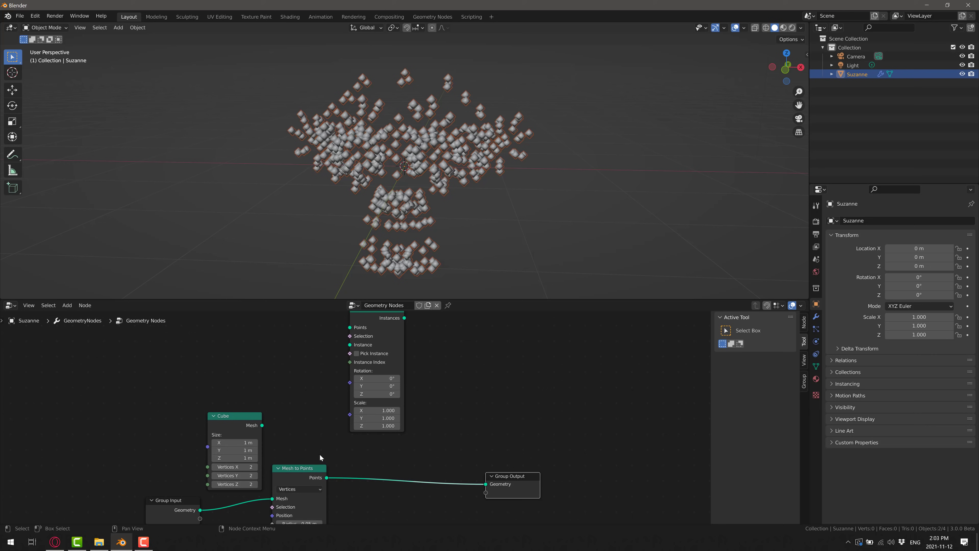
middle_click_drag(319, 454, 326, 465)
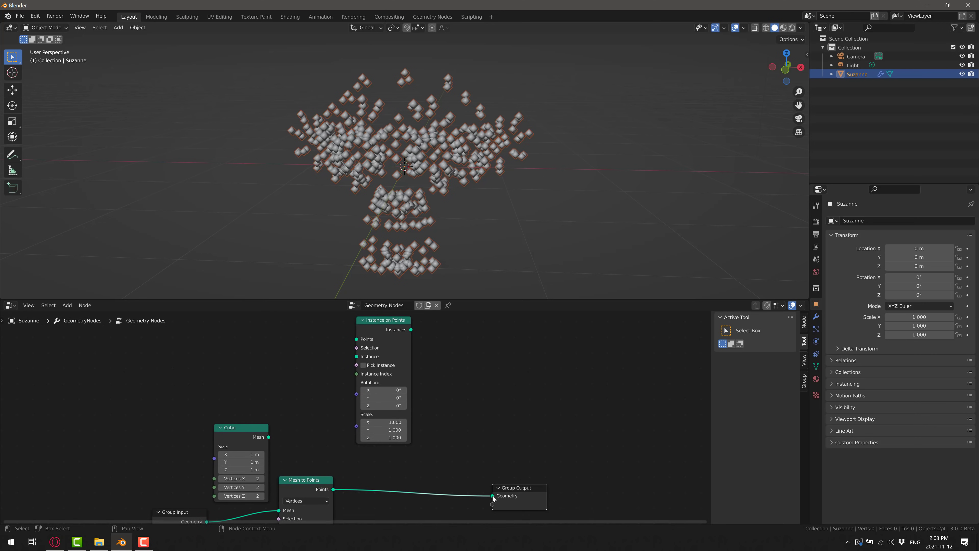
Wire Mesh to Points into Instance on Points, Cube as the instance, and instances to Group Output
left_click_drag(493, 497, 441, 489)
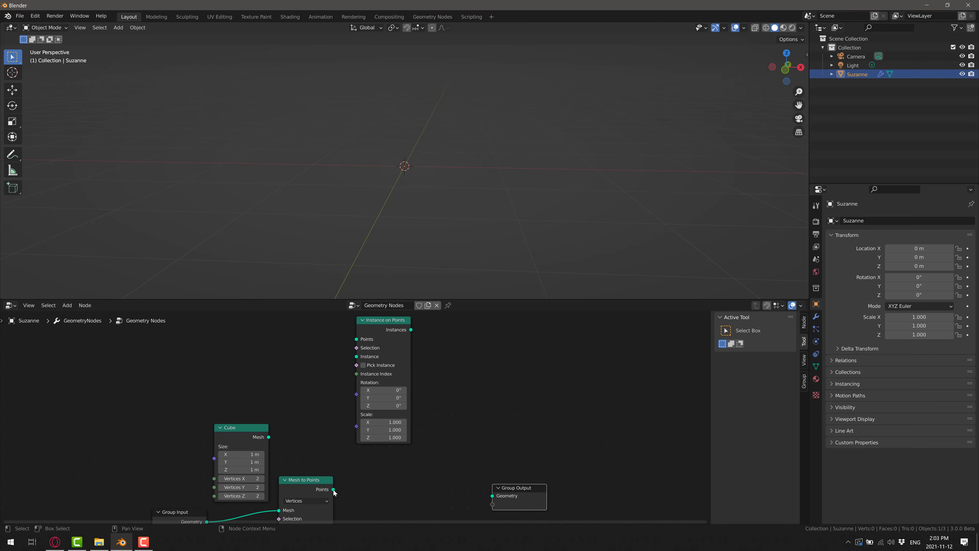
left_click_drag(334, 489, 357, 339)
left_click_drag(269, 437, 357, 356)
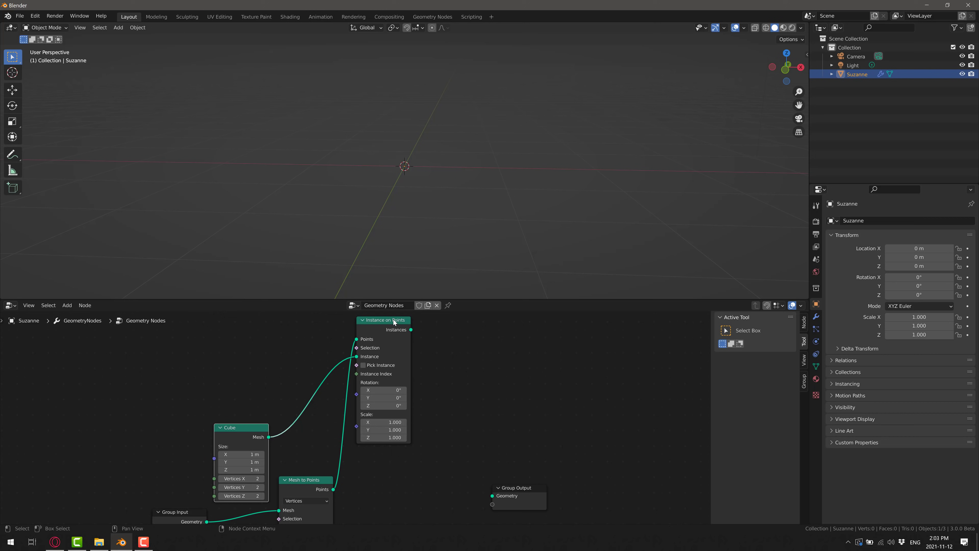
left_click_drag(394, 320, 494, 494)
scroll(436, 226, "down", 3)
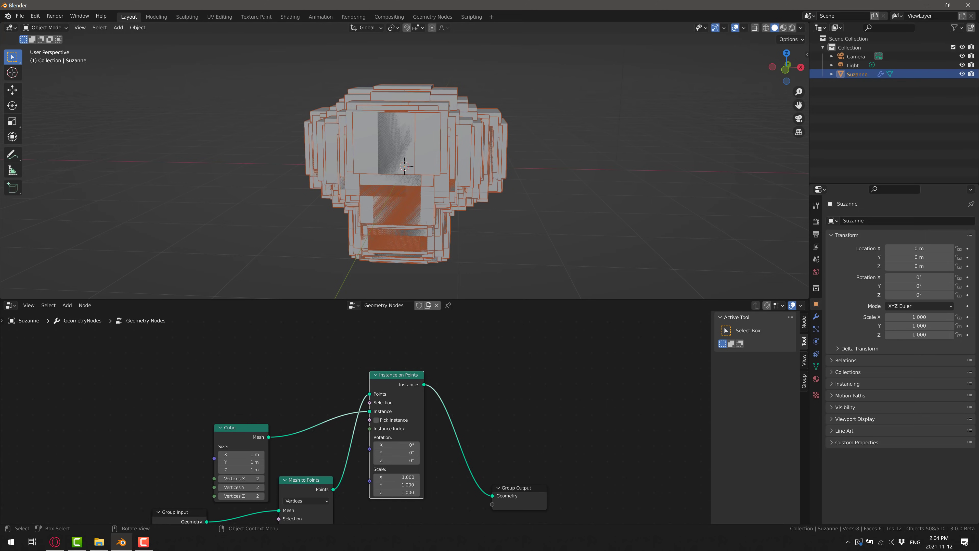
left_click_drag(241, 427, 240, 377)
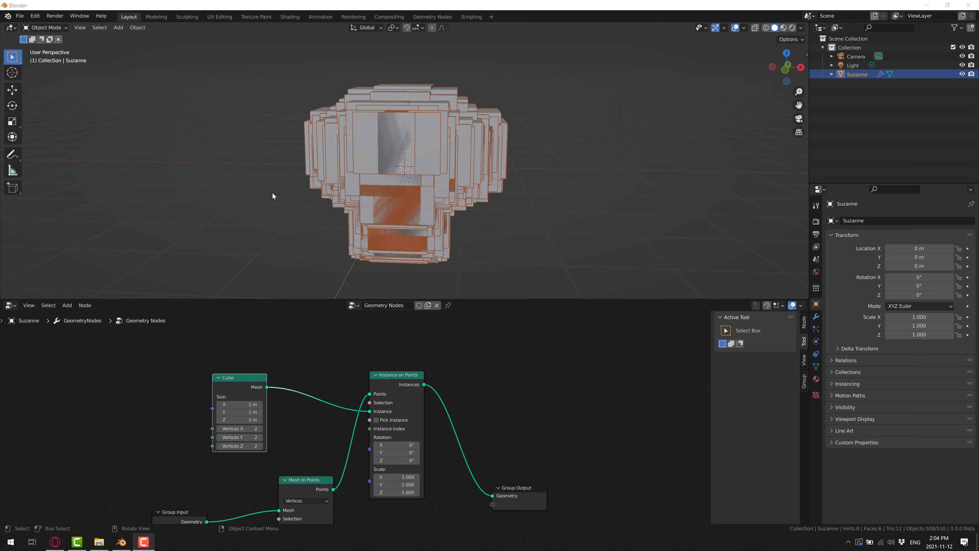
Set the Cube node's size to 0.1 m on X, Y and Z
left_click(239, 404)
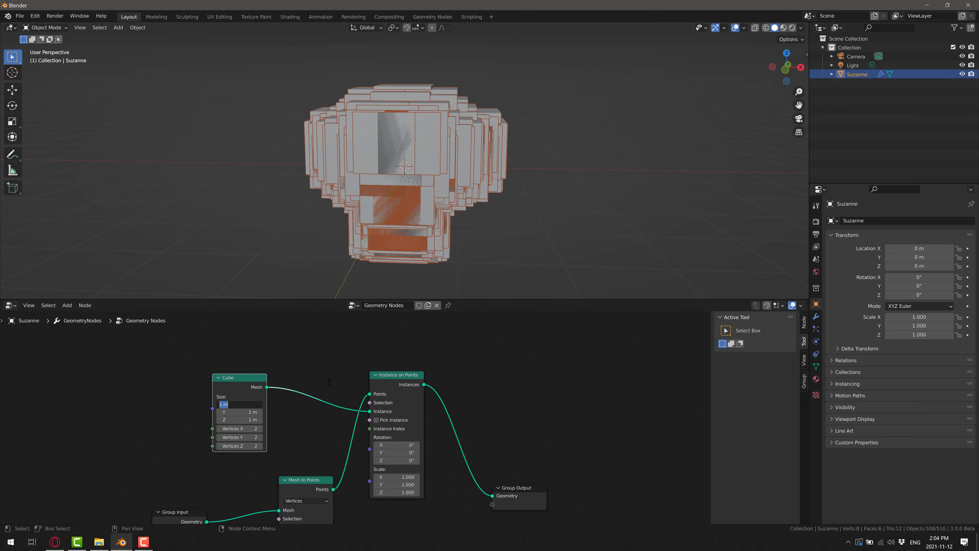
type("0.1")
key("Tab")
type("0.1")
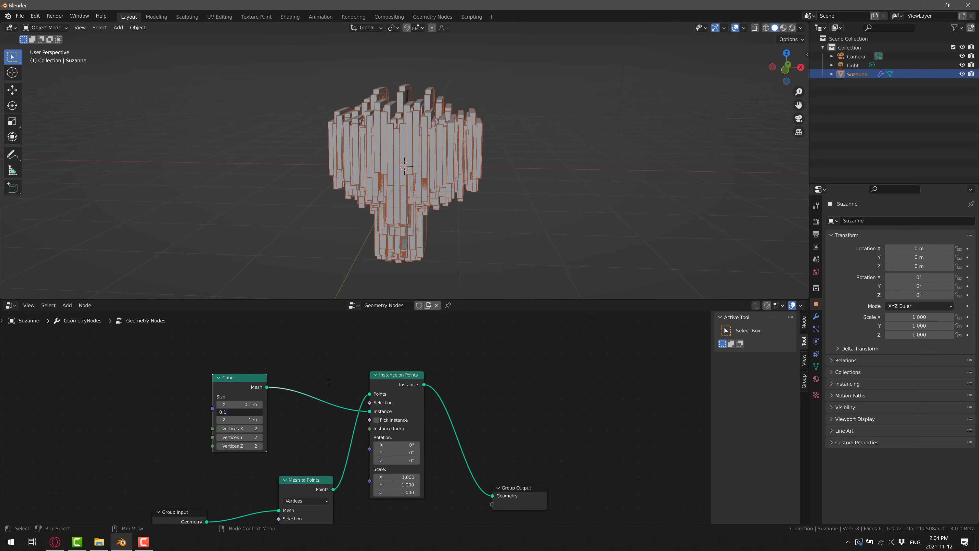
key("Tab")
type("0.1")
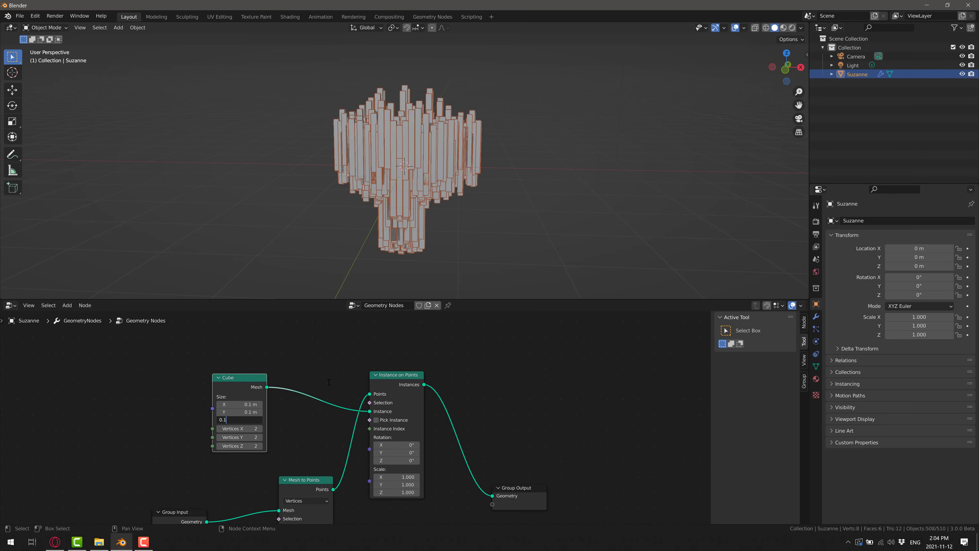
key("Return")
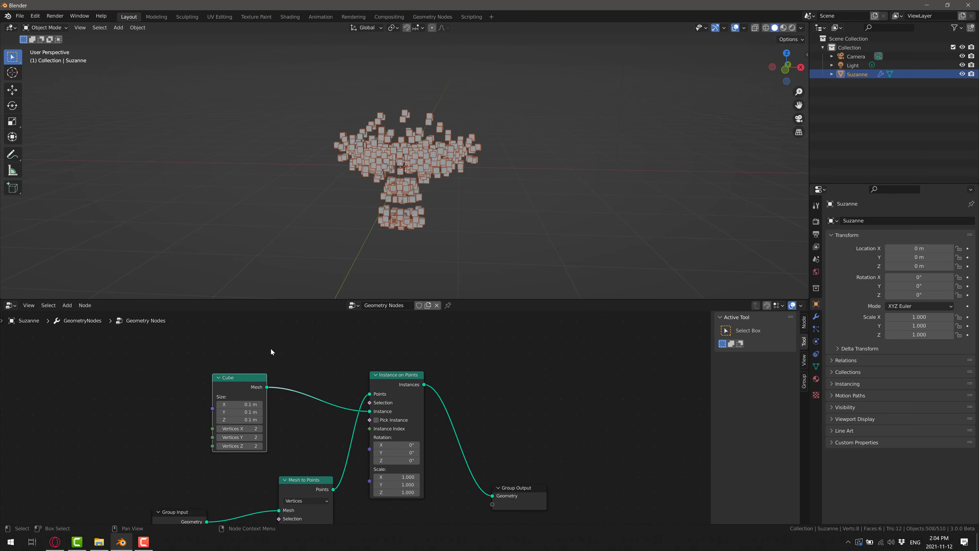
Orbit around the small-cube Suzanne and move the Group Input node further left
scroll(451, 220, "up", 3)
middle_click_drag(504, 222, 477, 232)
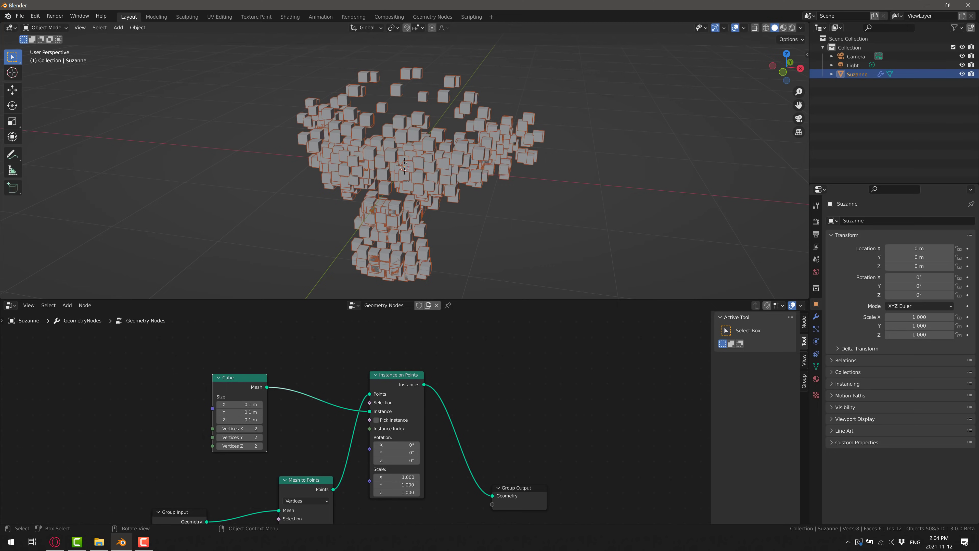
middle_click_drag(207, 129, 383, 227)
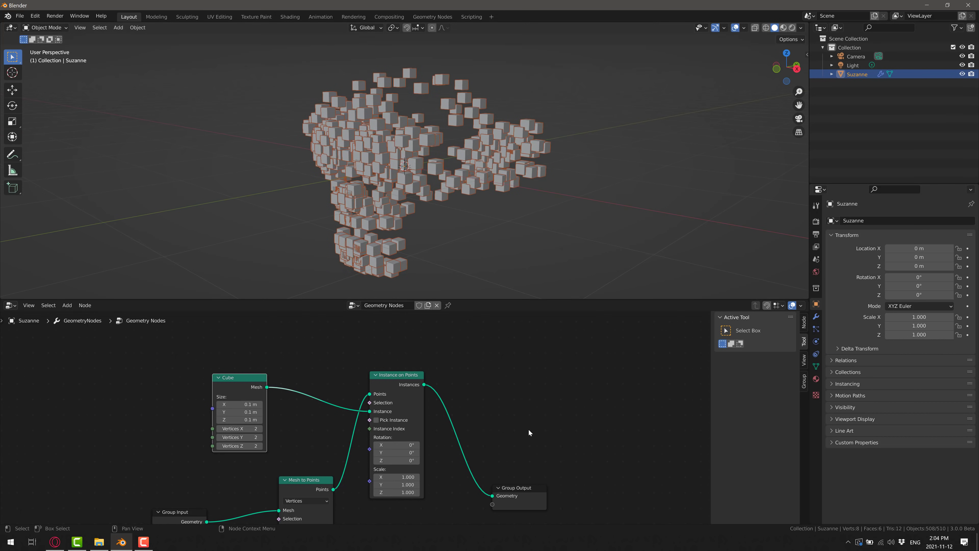
middle_click_drag(529, 431, 573, 352)
left_click_drag(221, 428, 153, 427)
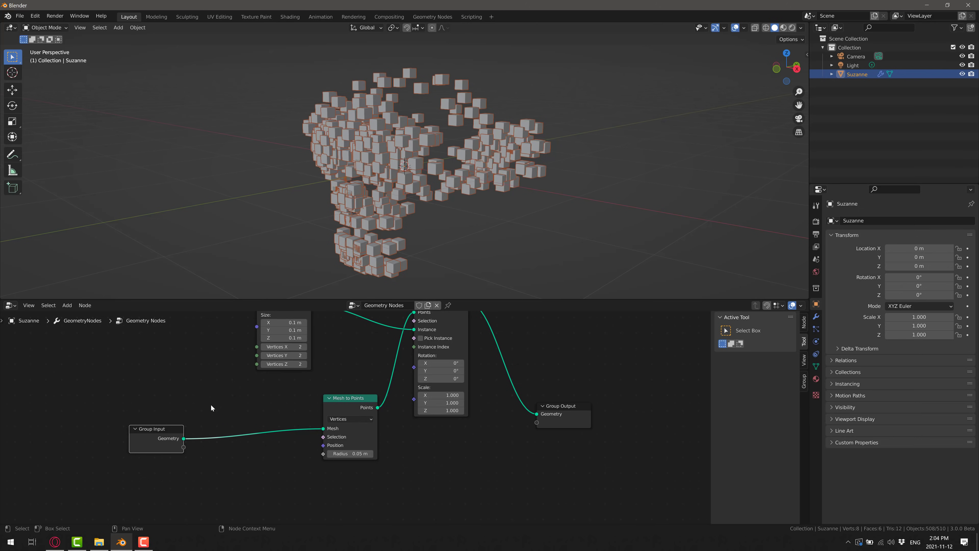
Insert a Level 2 Subdivide Mesh node on the Group Input–Mesh to Points link and inspect Suzanne
left_click(85, 305)
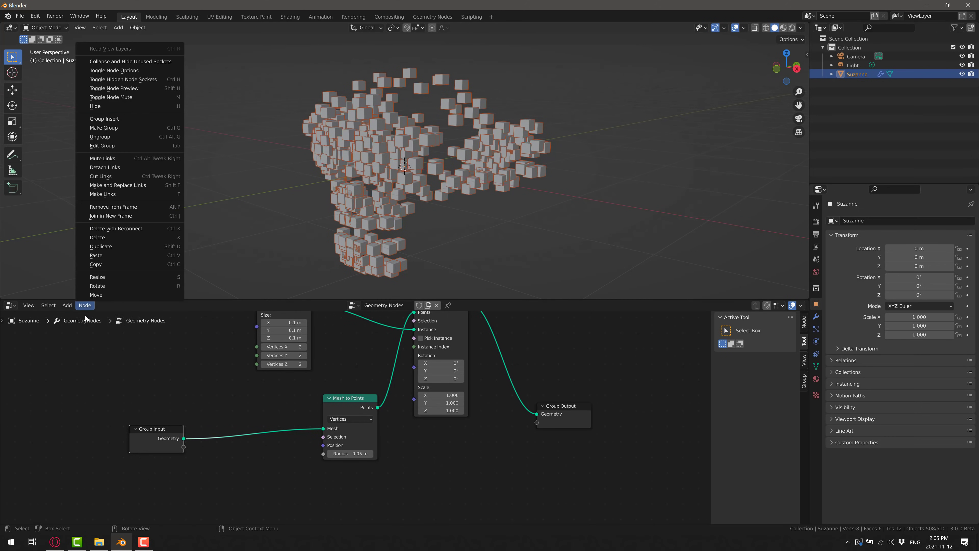
left_click(67, 305)
left_click(79, 320)
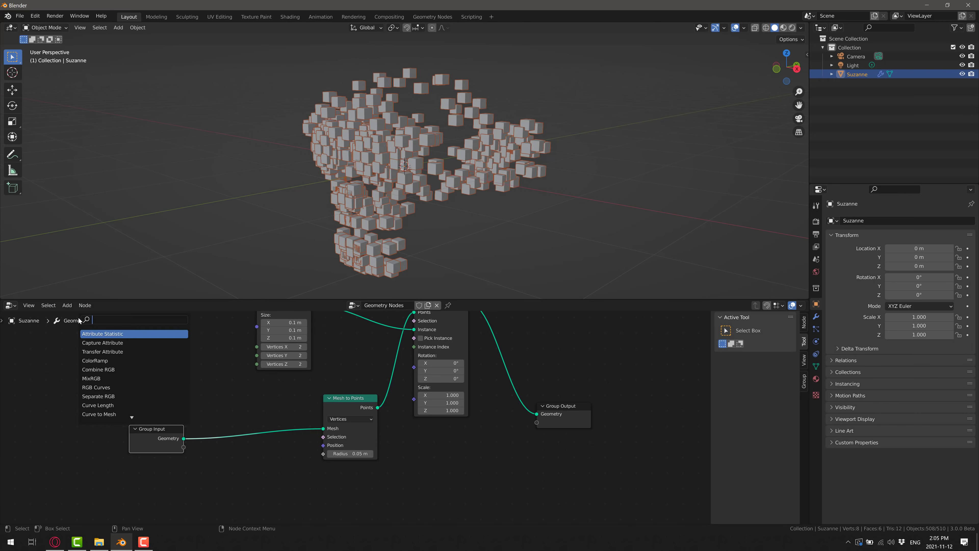
type("sub")
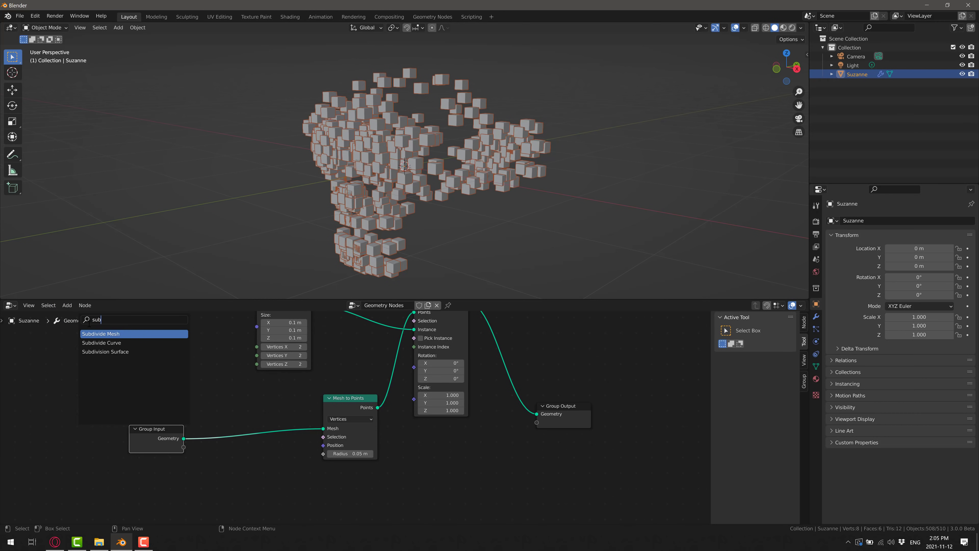
left_click(109, 333)
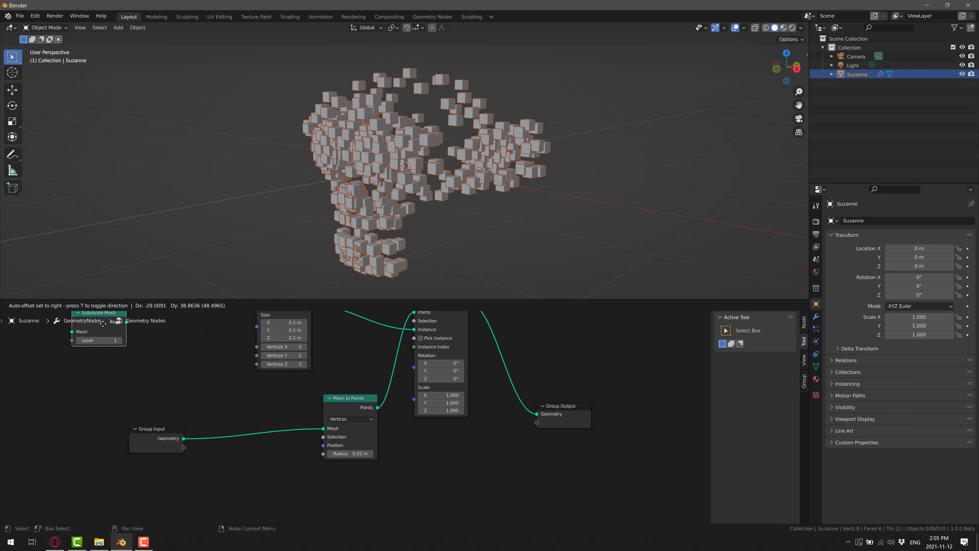
left_click(256, 443)
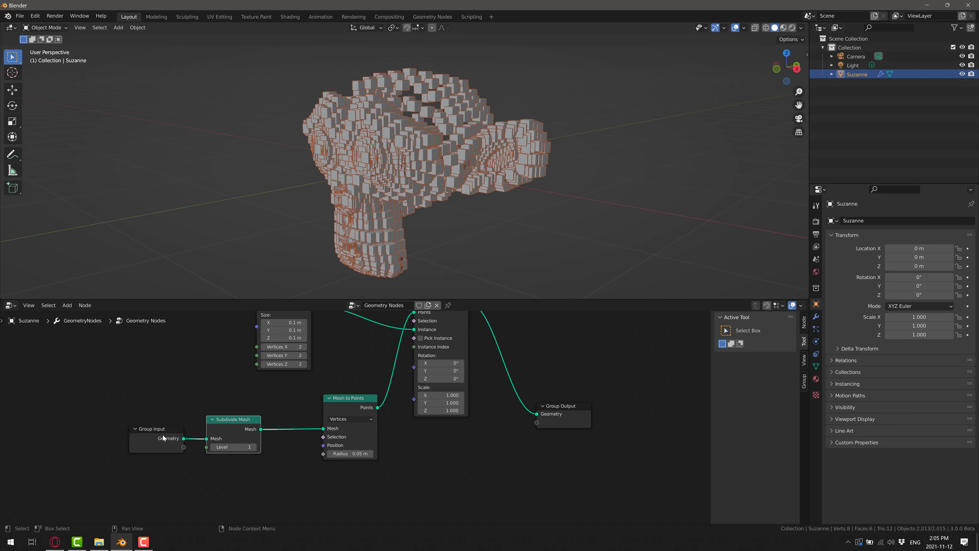
left_click_drag(231, 440, 254, 447)
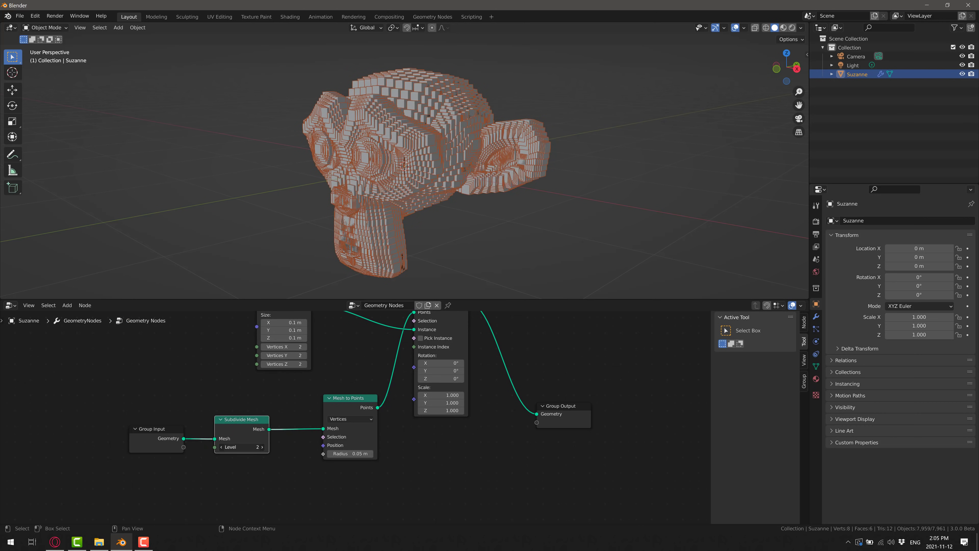
mouse_move(534, 209)
middle_mouse_down()
mouse_move(659, 222)
mouse_move(630, 202)
mouse_move(490, 209)
mouse_move(538, 208)
mouse_move(455, 238)
mouse_move(583, 216)
mouse_move(591, 234)
middle_mouse_up()
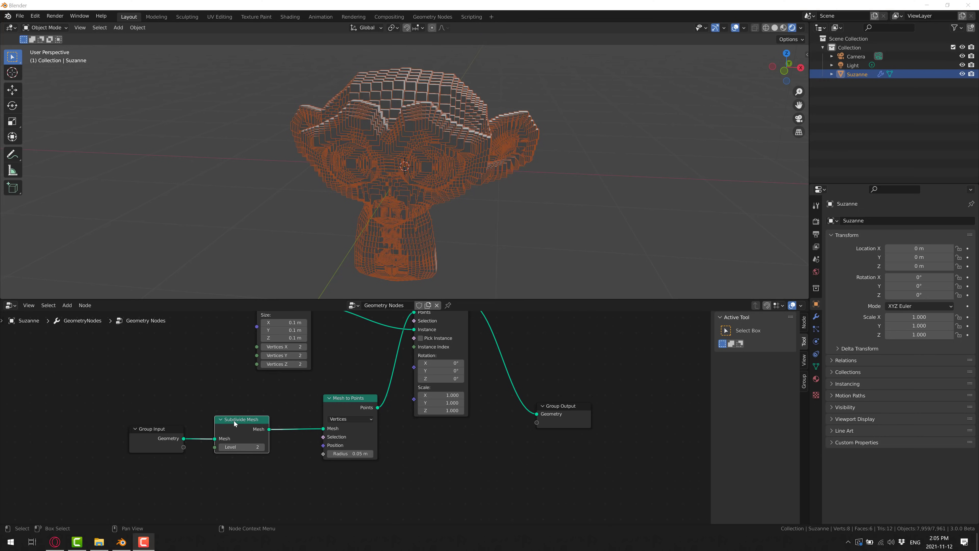
left_click_drag(234, 422, 236, 430)
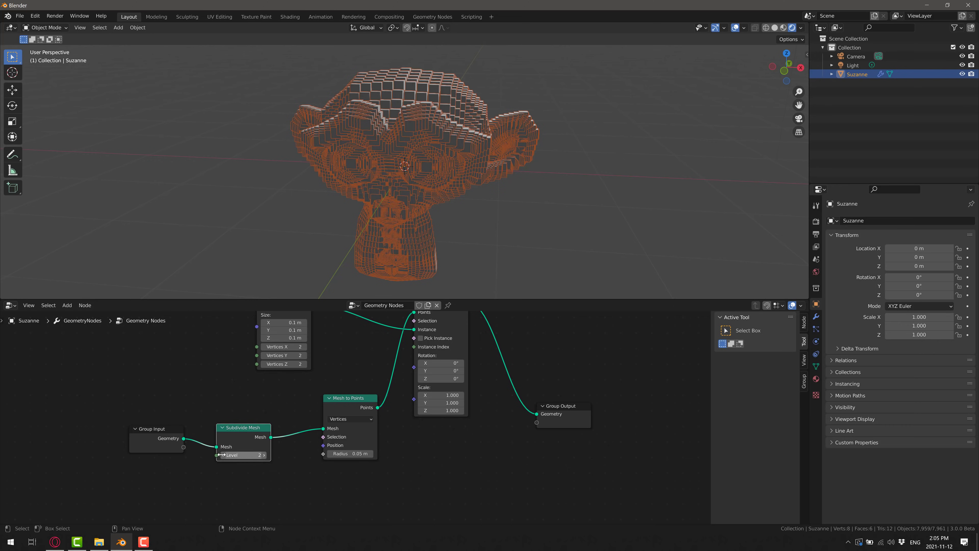
middle_click_drag(496, 200, 491, 193)
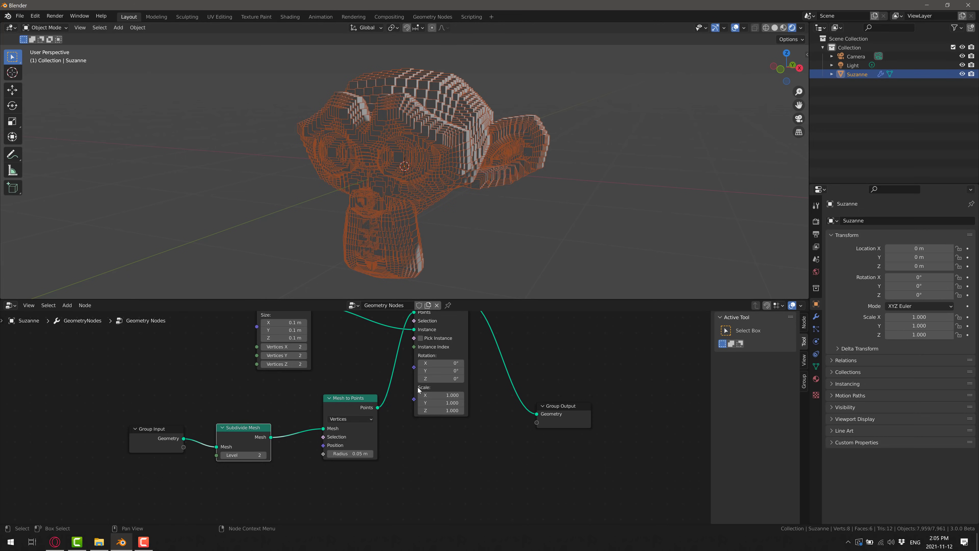
Add an Integer group input SubDivisions, tooltip 'Number of Subdivisions', default 2, in the Group sidebar
left_click(803, 385)
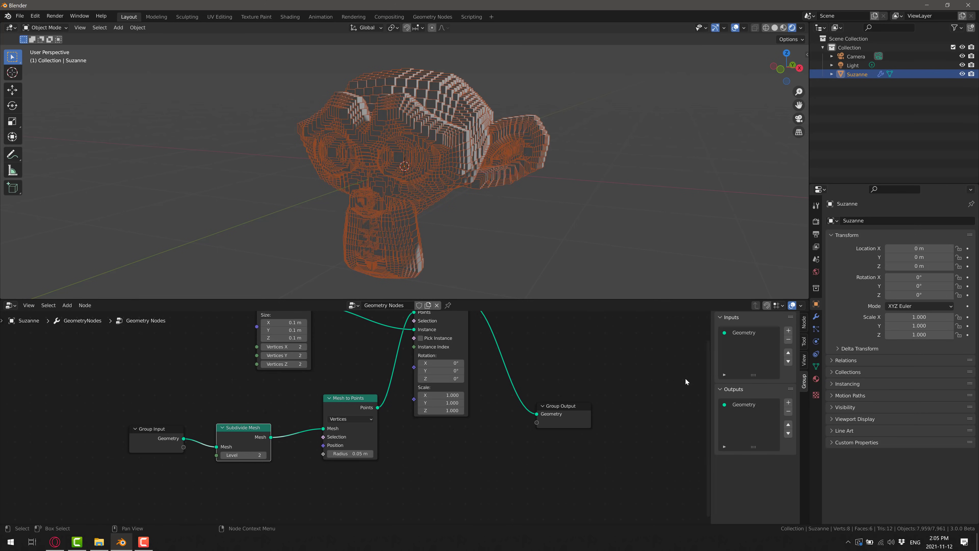
key("n")
key("n")
key("n")
key("n")
key("n")
key("n")
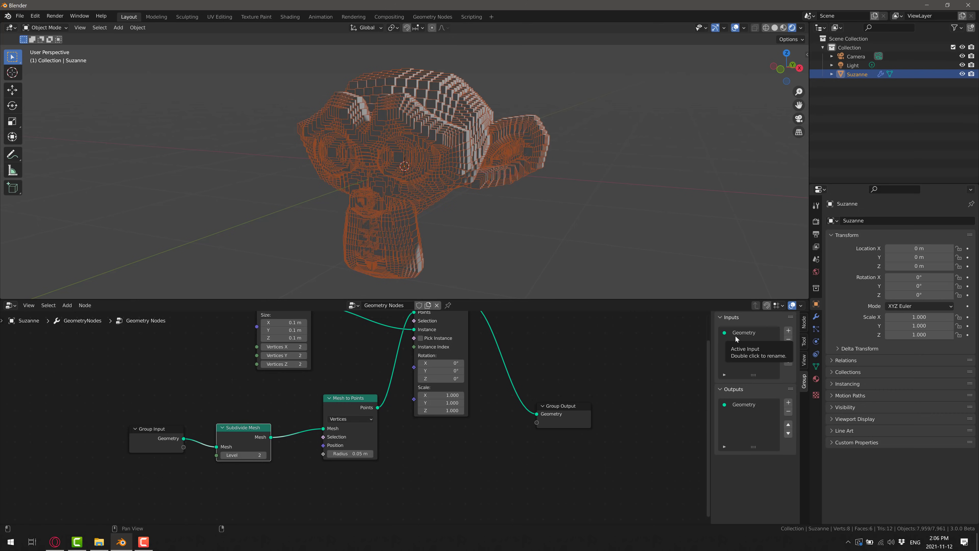
left_click(788, 331)
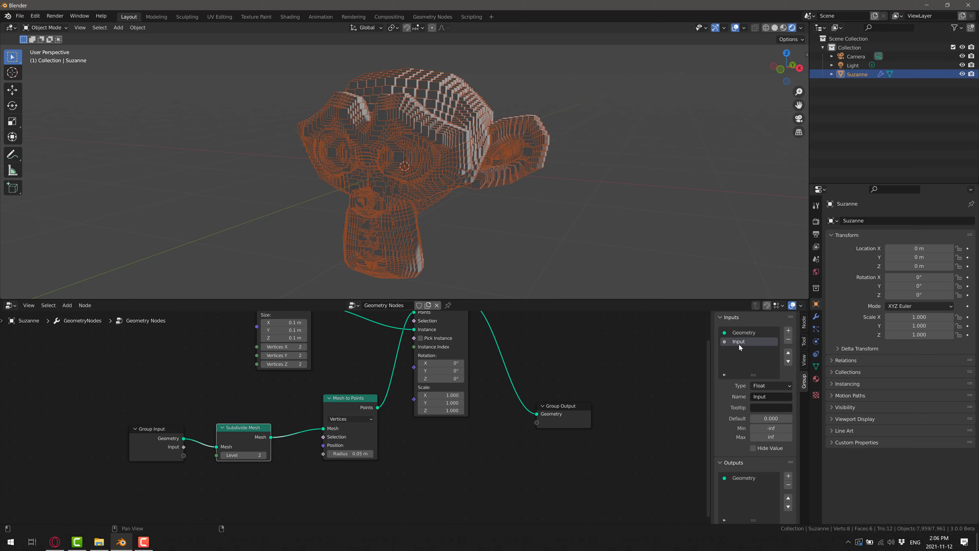
left_click(770, 386)
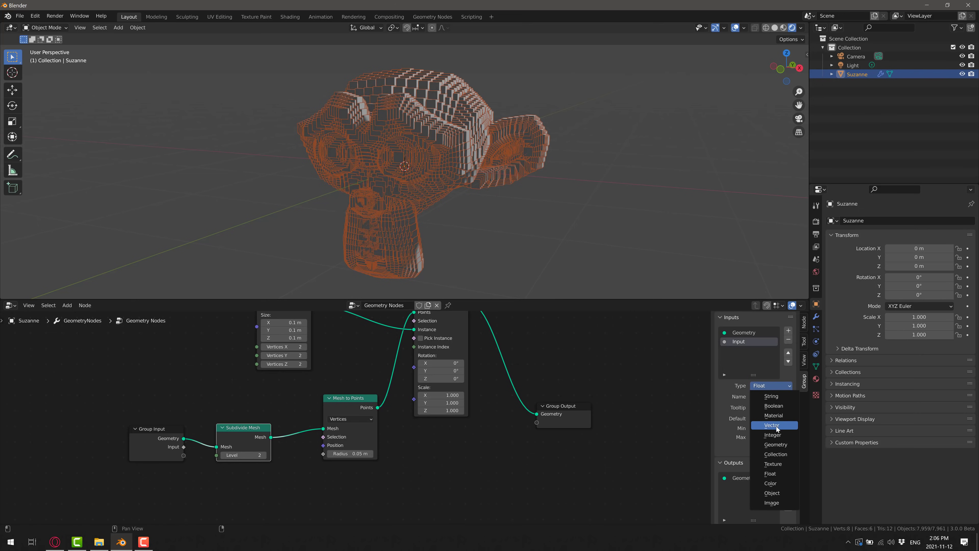
left_click(774, 435)
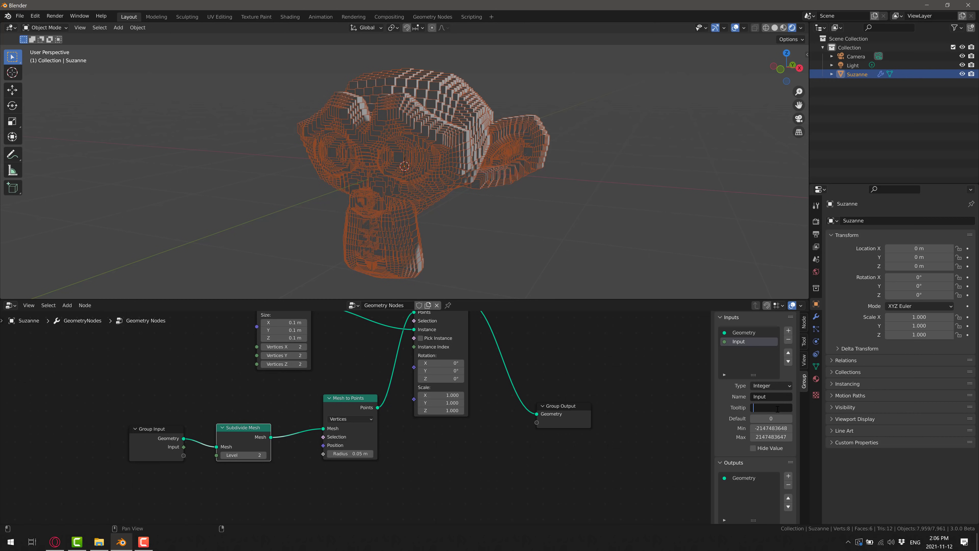
type("Number of Subdivisions")
key("Return")
left_click(772, 418)
type("2")
type("SubDivisio")
type("ns")
key("Return")
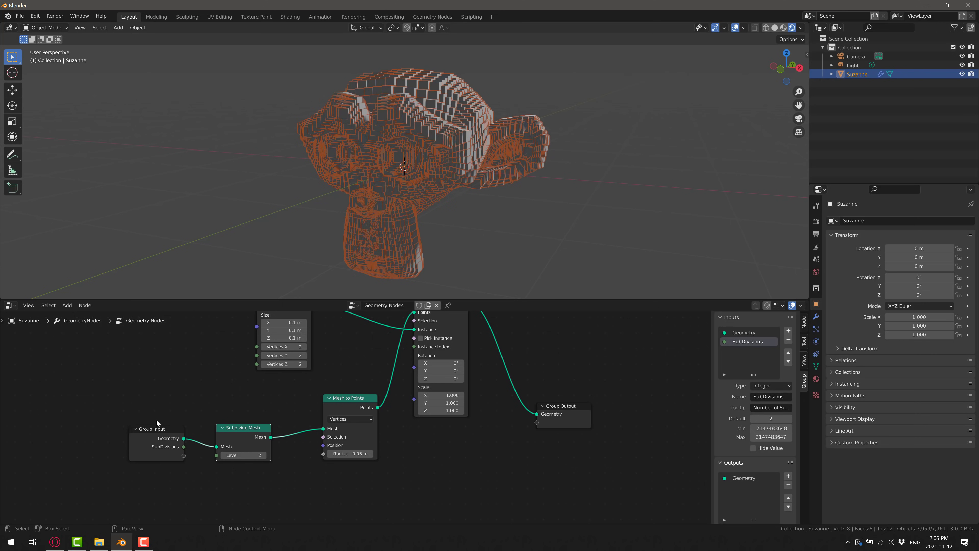
left_click(170, 448)
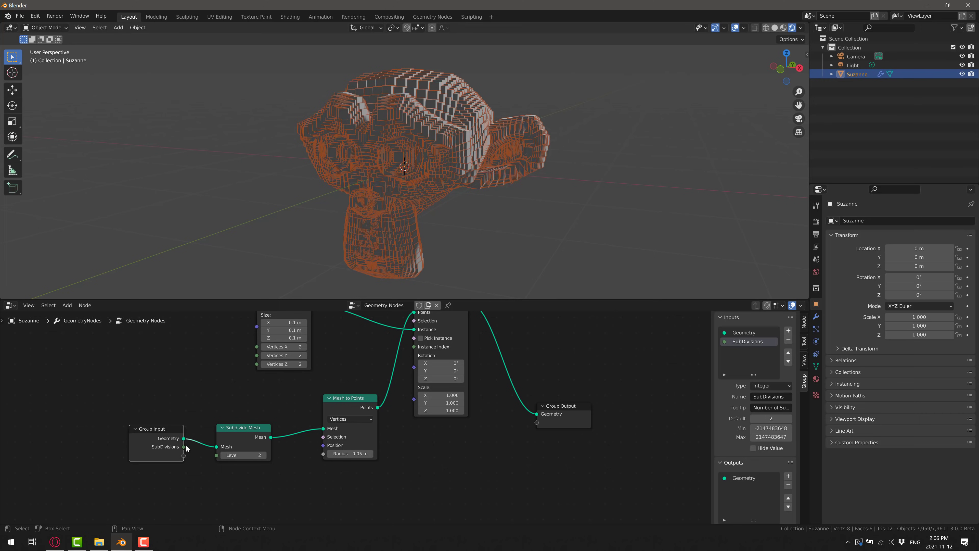
Link Group Input's SubDivisions socket to the Subdivide Mesh Level input
left_click_drag(183, 447, 217, 455)
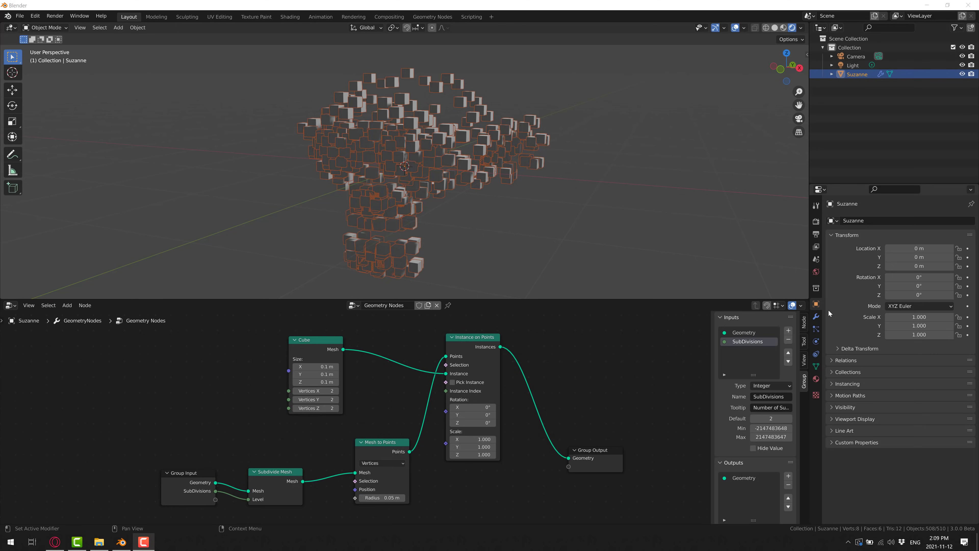
Open the Geometry Nodes modifier settings and drag its SubDivisions value, which ends at -374
left_click(815, 317)
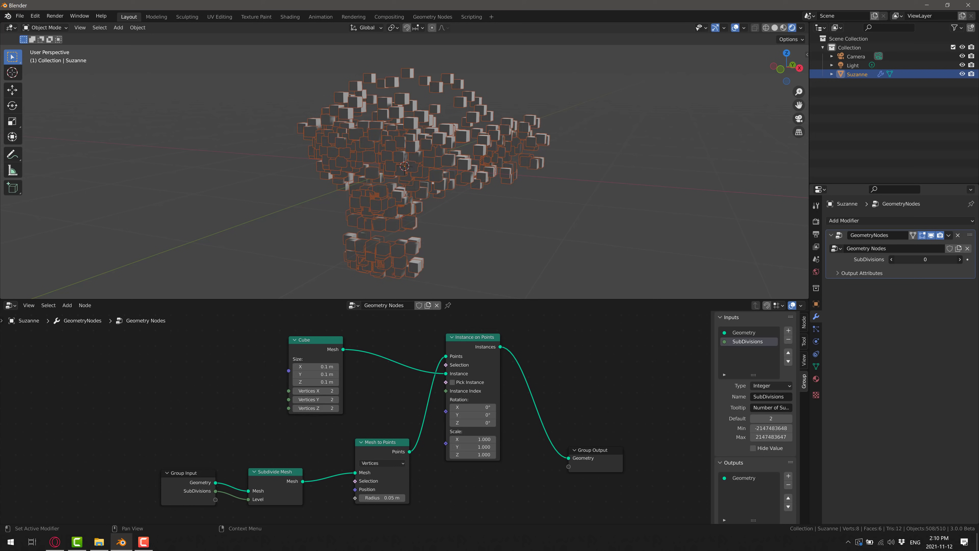
left_click(959, 259)
left_click(959, 259)
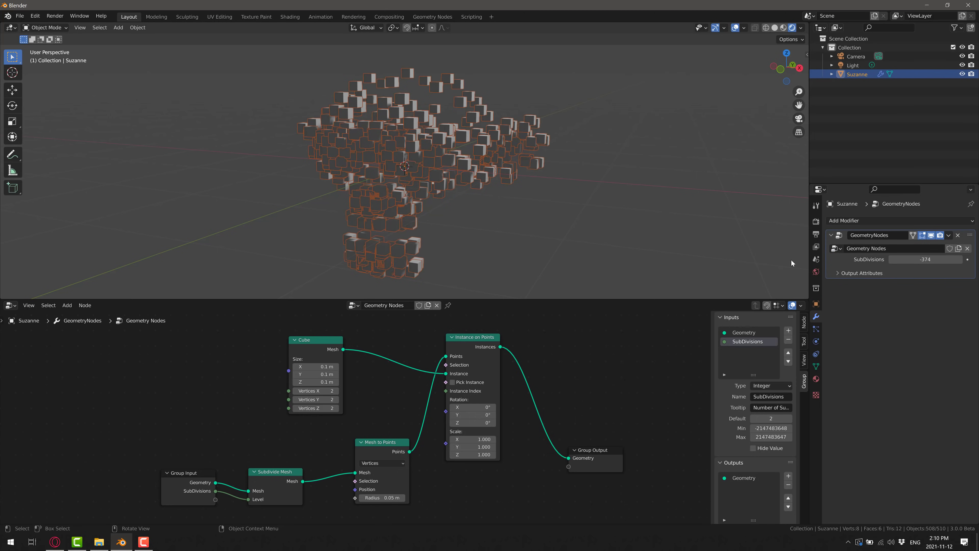
Give the SubDivisions input a minimum of 1 and a maximum of 6
left_click(753, 427)
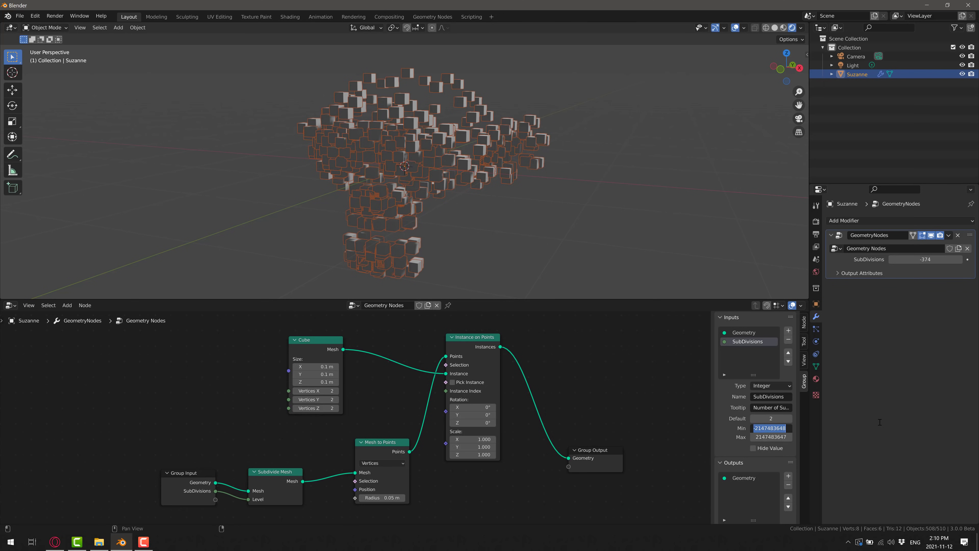
type("0")
key("Tab")
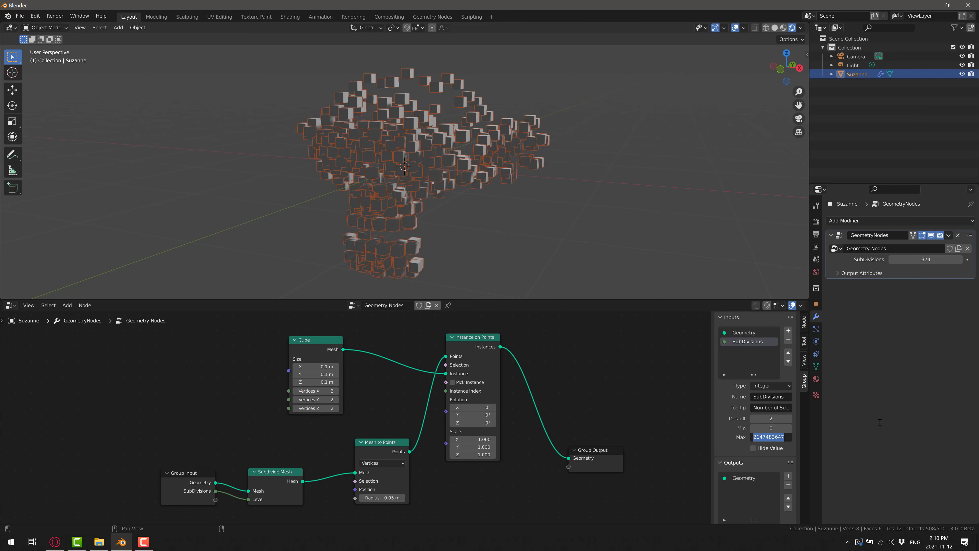
key("shift+Tab")
type("1")
key("Tab")
type("8")
key("BackSpace")
type("6")
key("Return")
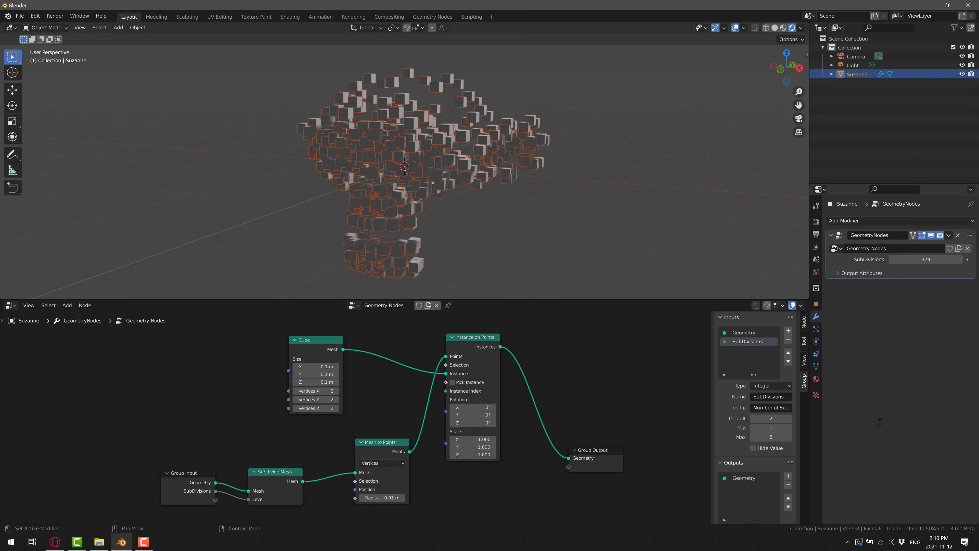
Set the modifier's SubDivisions to 2, then to 3 for a denser voxel Suzanne
left_click(925, 259)
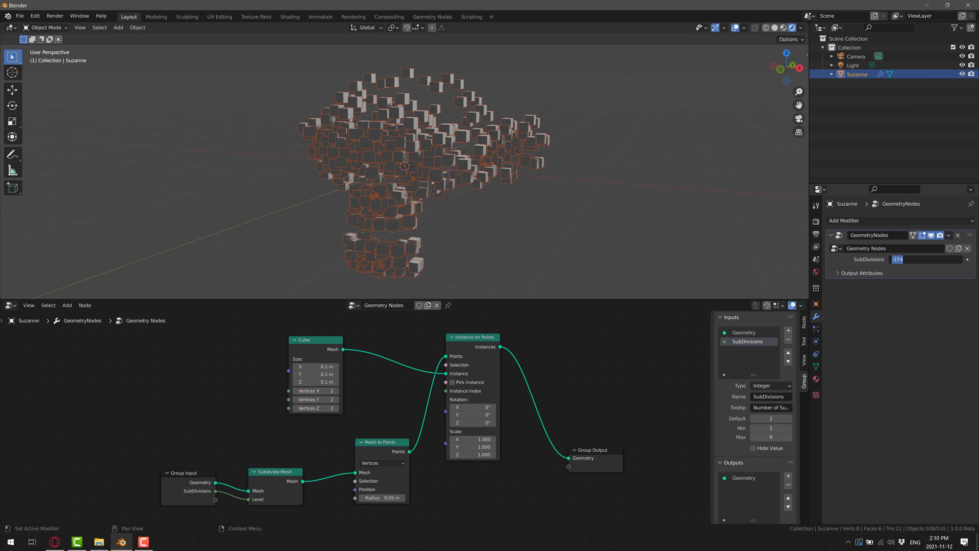
type("2")
key("Return")
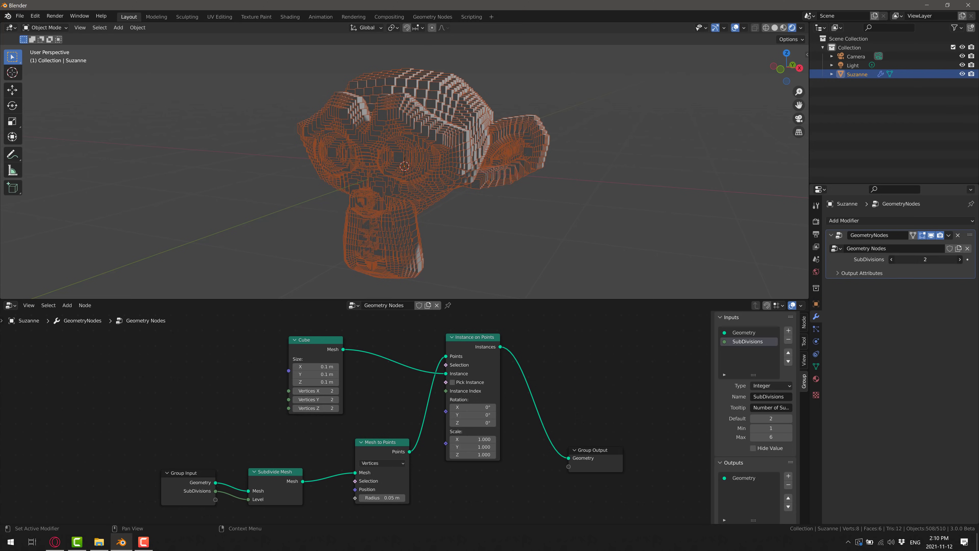
left_click(928, 260)
type("3")
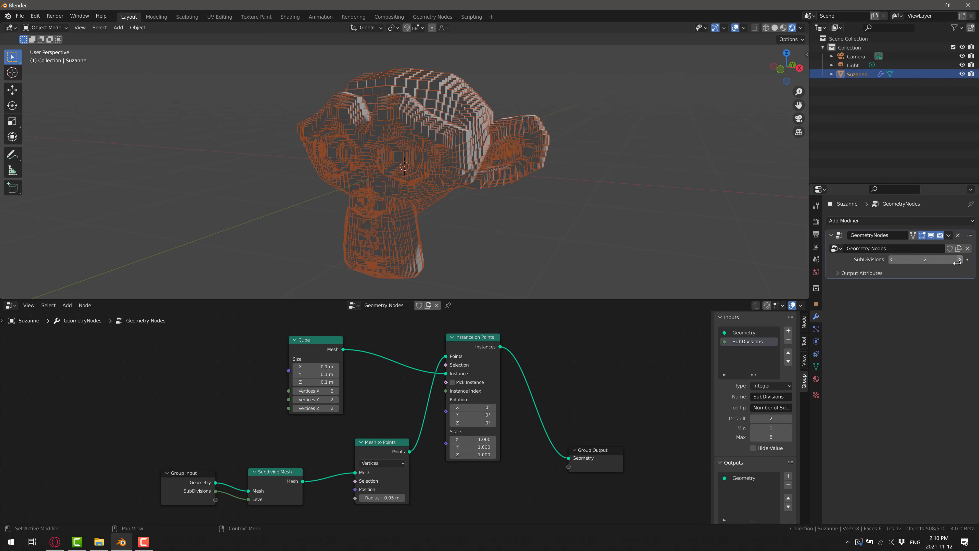
key("Return")
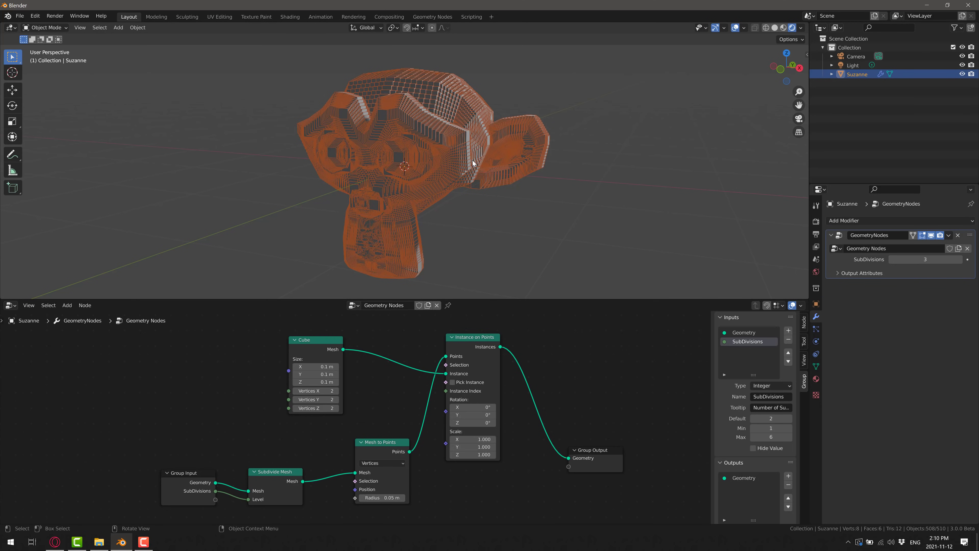
Add a new empty scene from the scene selector and rename Scene.001 to TestScene
left_click(815, 19)
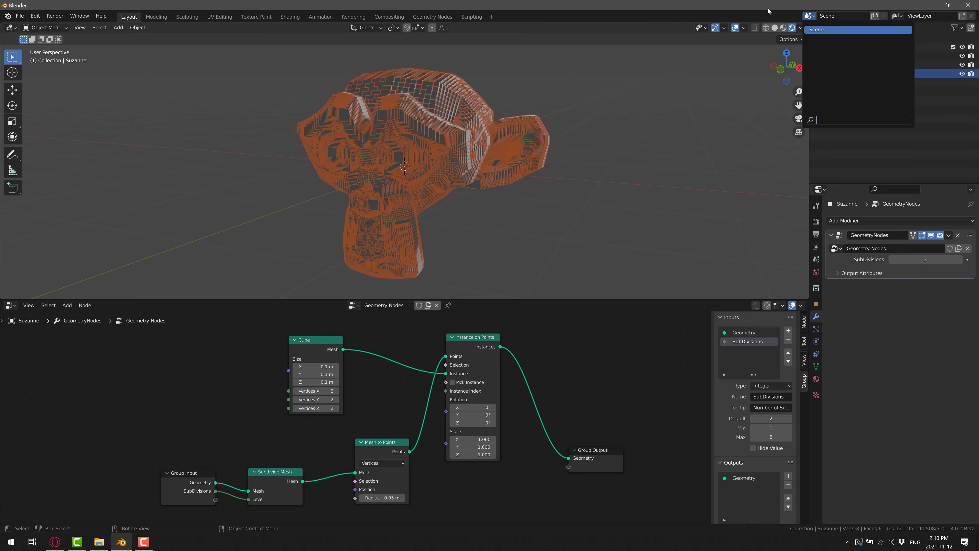
left_click(875, 15)
left_click(833, 34)
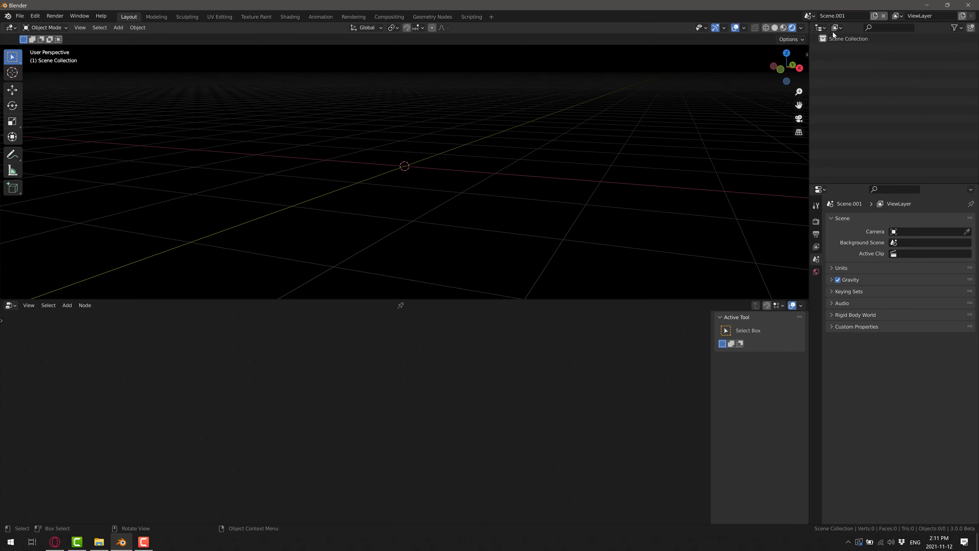
left_click(851, 16)
type("TestScene")
key("Return")
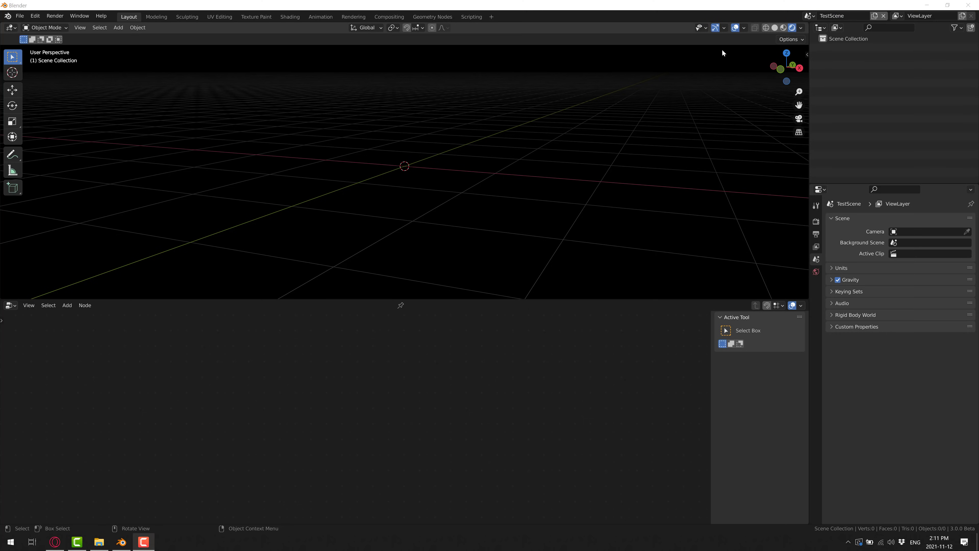
Switch to wireframe shading and add a UV Sphere to the empty scene
left_click(765, 28)
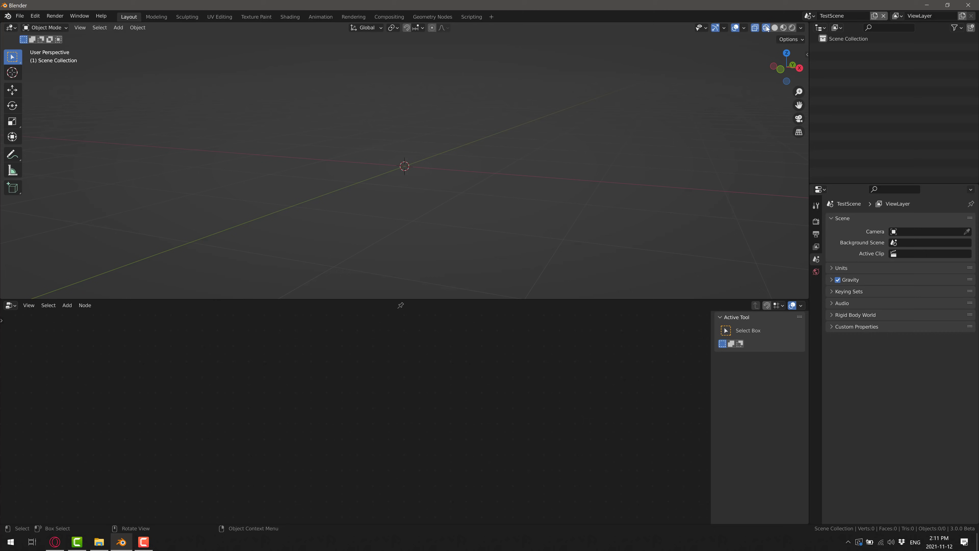
left_click(119, 28)
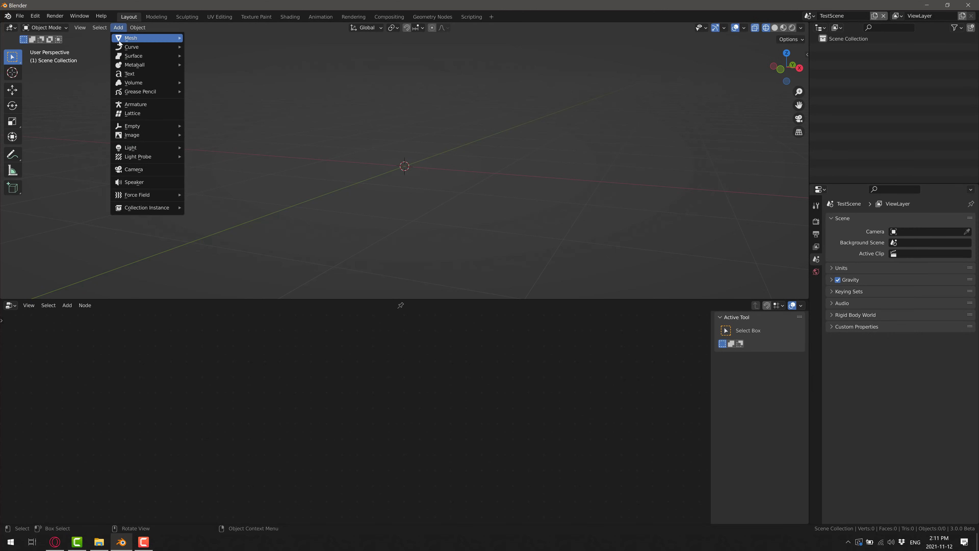
mouse_move(136, 38)
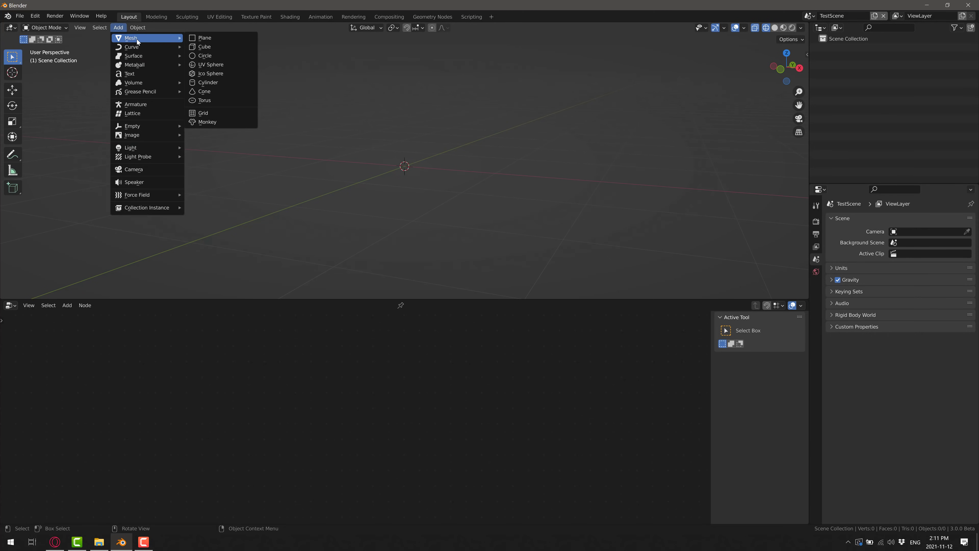
left_click(208, 65)
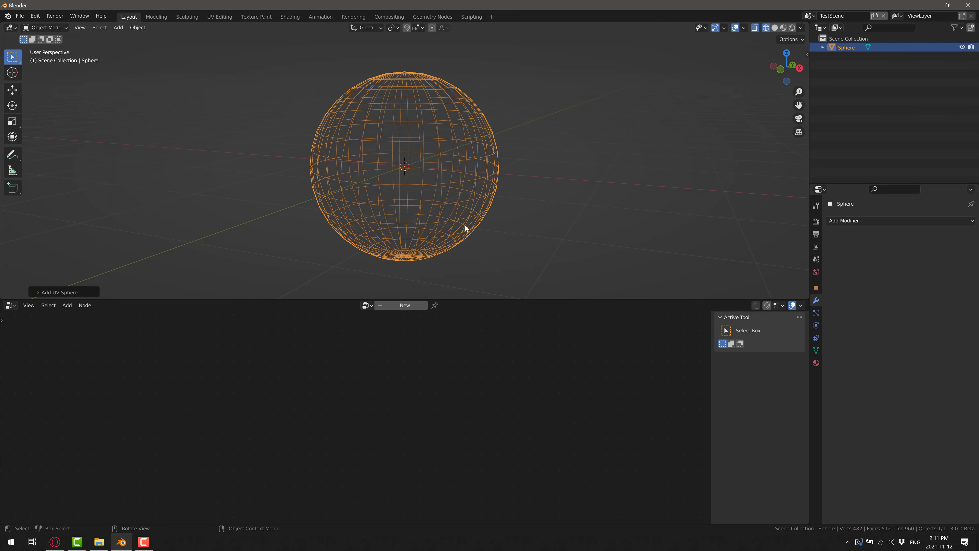
Give the sphere a Geometry Nodes modifier using the existing Geometry Nodes group, in Solid shading
left_click(870, 220)
left_click(796, 305)
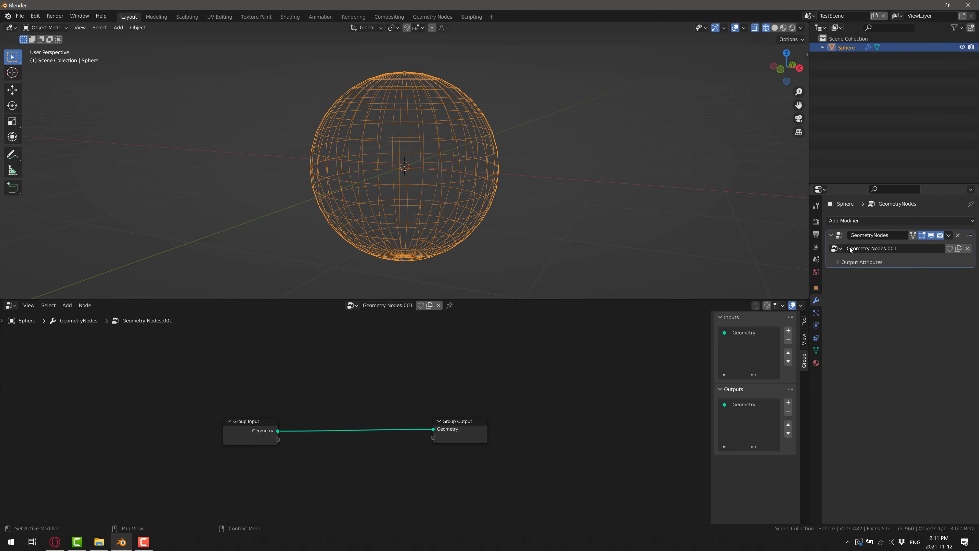
left_click(841, 248)
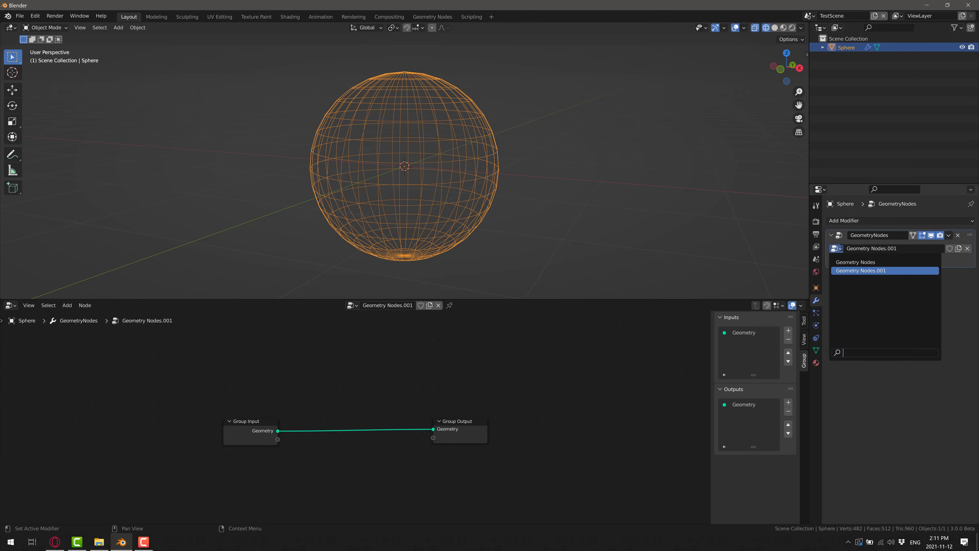
left_click(862, 263)
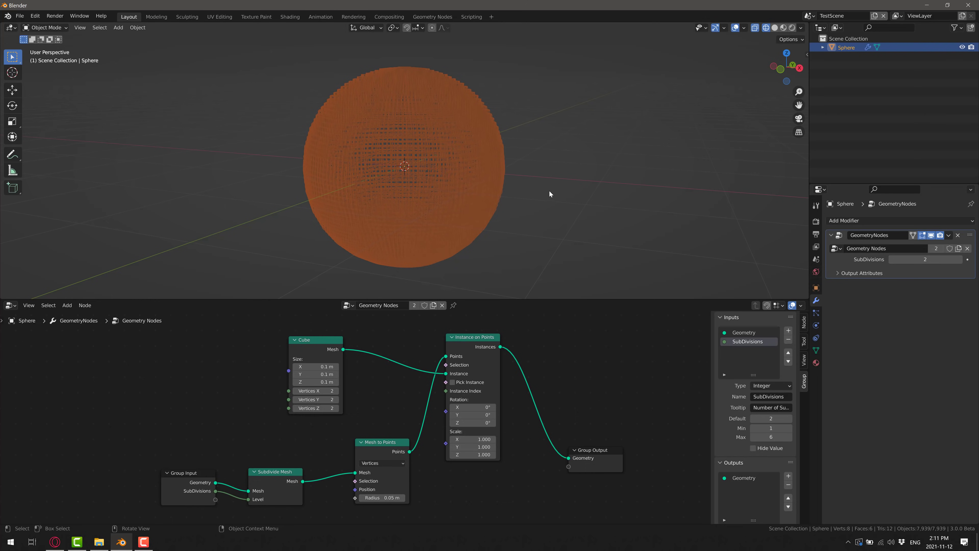
left_click(773, 28)
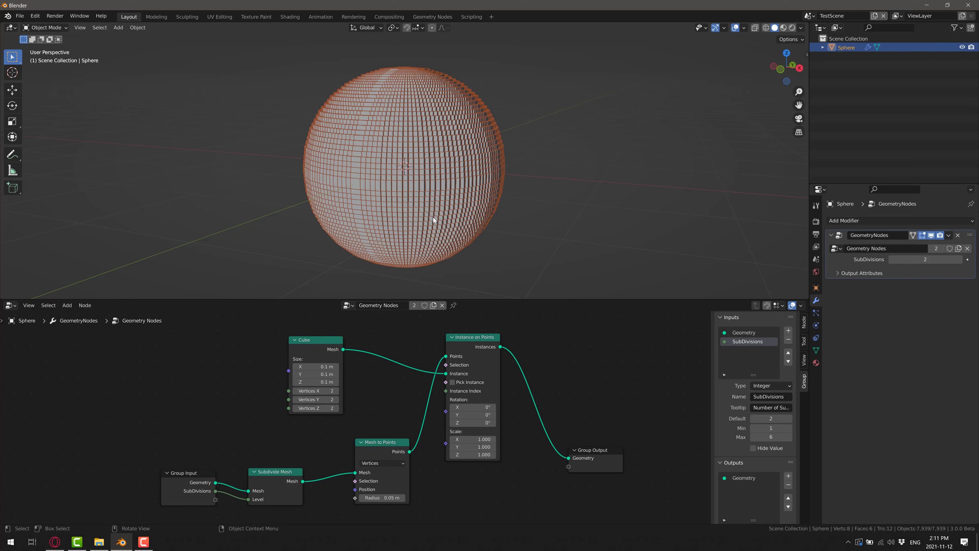
In the Suzanne scene, rename the node group to Voxelize
left_click(808, 15)
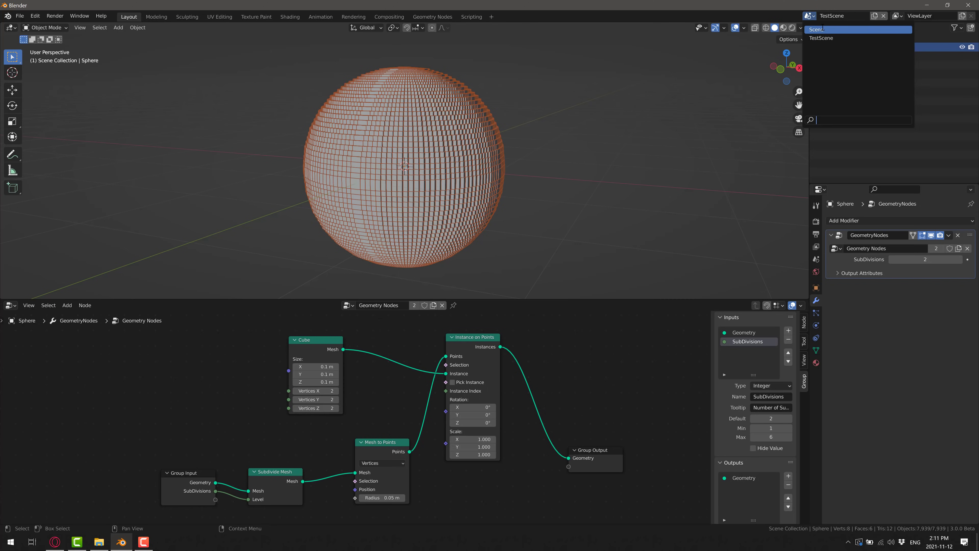
left_click(822, 28)
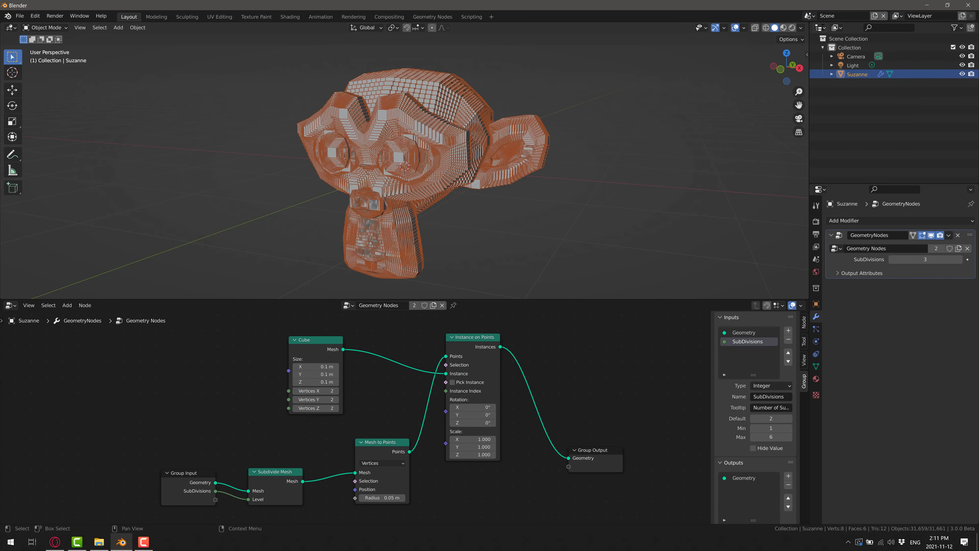
double_click(393, 305)
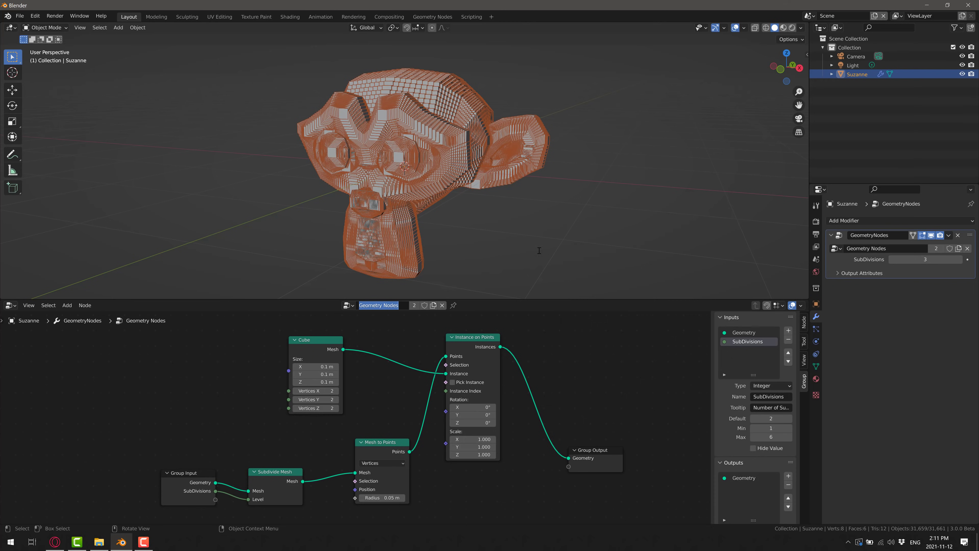
type("Voxelize")
key("Return")
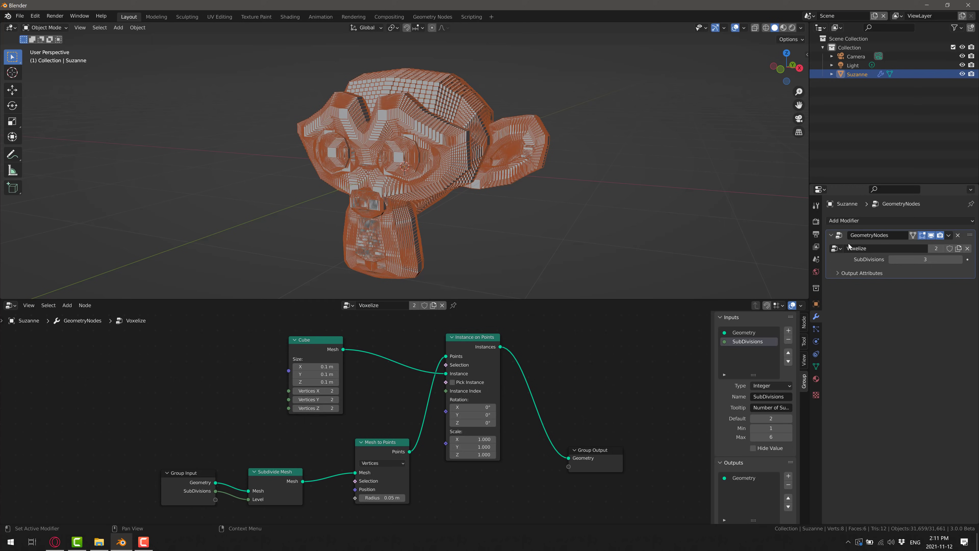
Back in TestScene, keep Voxelize on the sphere and lower SubDivisions from 2 to 1
left_click(810, 15)
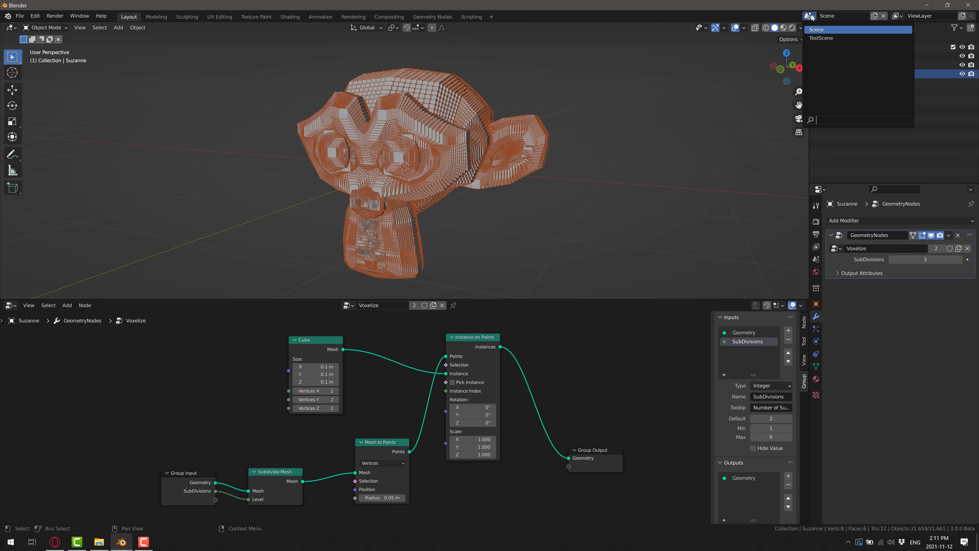
left_click(825, 37)
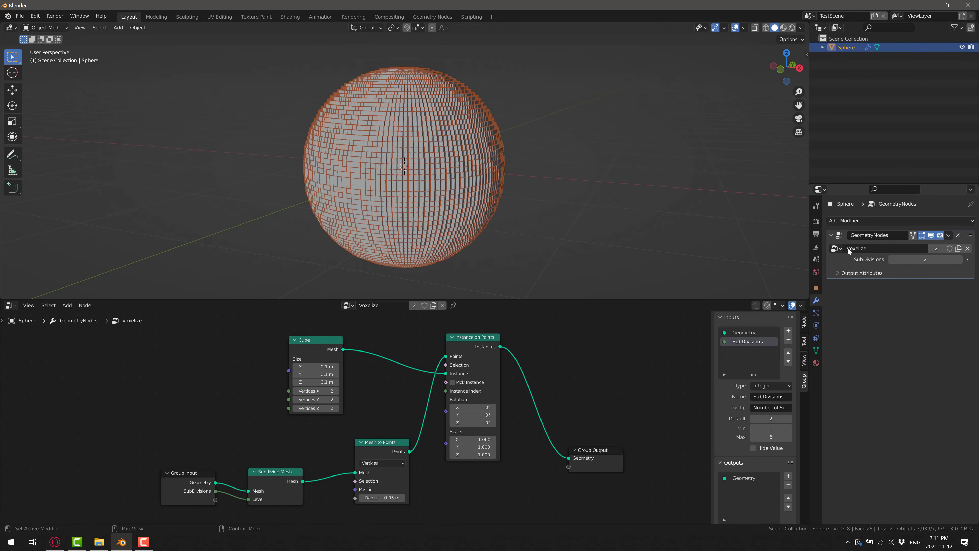
left_click(839, 248)
left_click(871, 270)
mouse_move(888, 260)
left_mouse_down()
mouse_move(873, 259)
mouse_move(900, 260)
mouse_move(883, 259)
left_mouse_up()
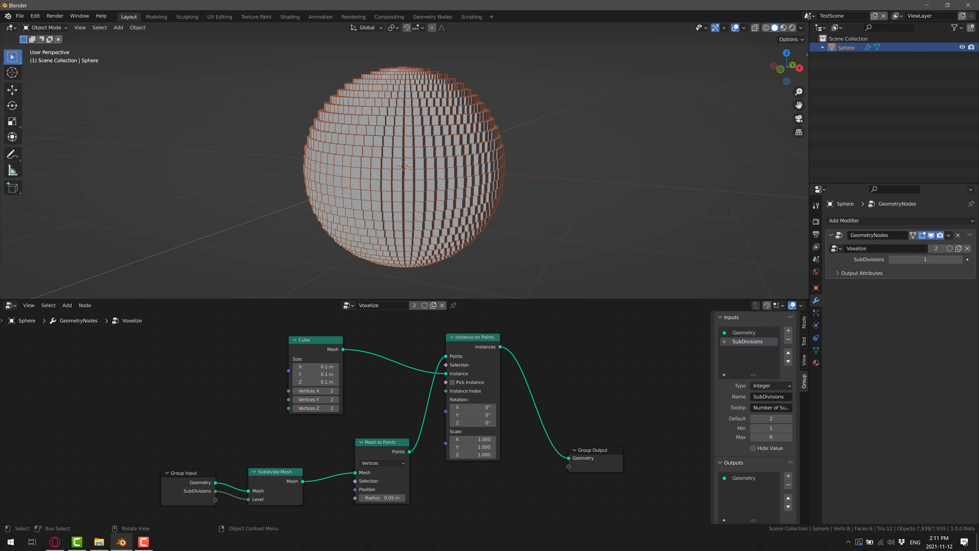
key("alt+Tab")
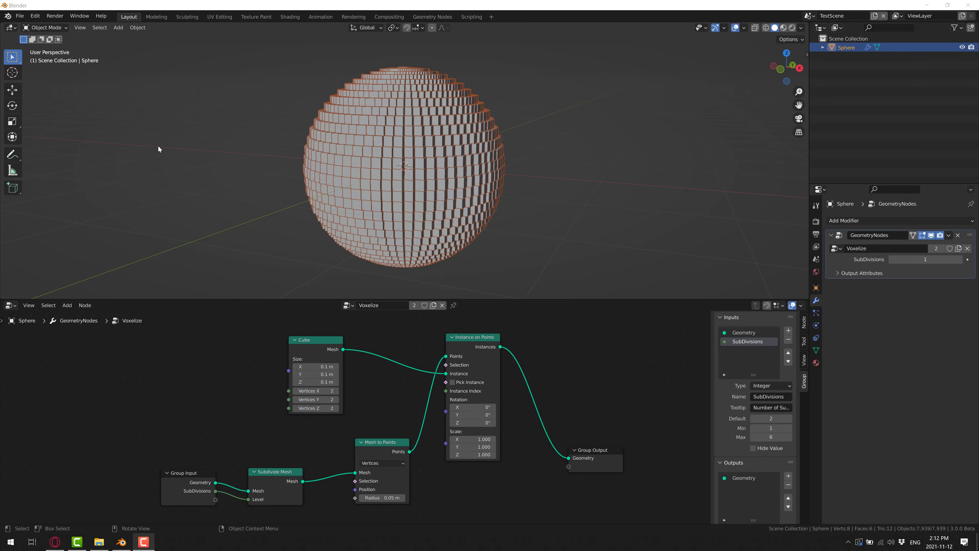
middle_click_drag(256, 380, 323, 335)
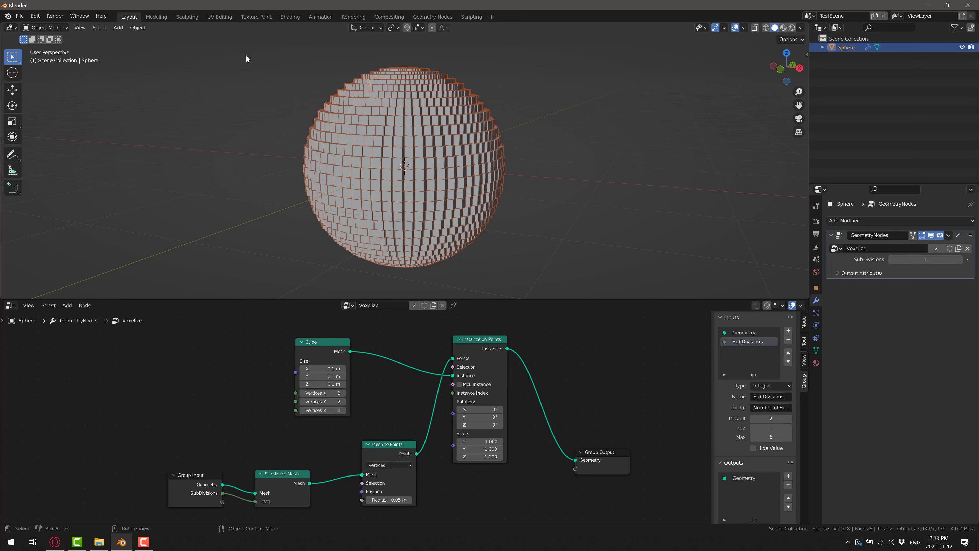
Enable Geometry Nodes Legacy under Preferences > Experimental, then check the node editor's Add list
left_click(67, 305)
left_click(27, 17)
mouse_move(33, 18)
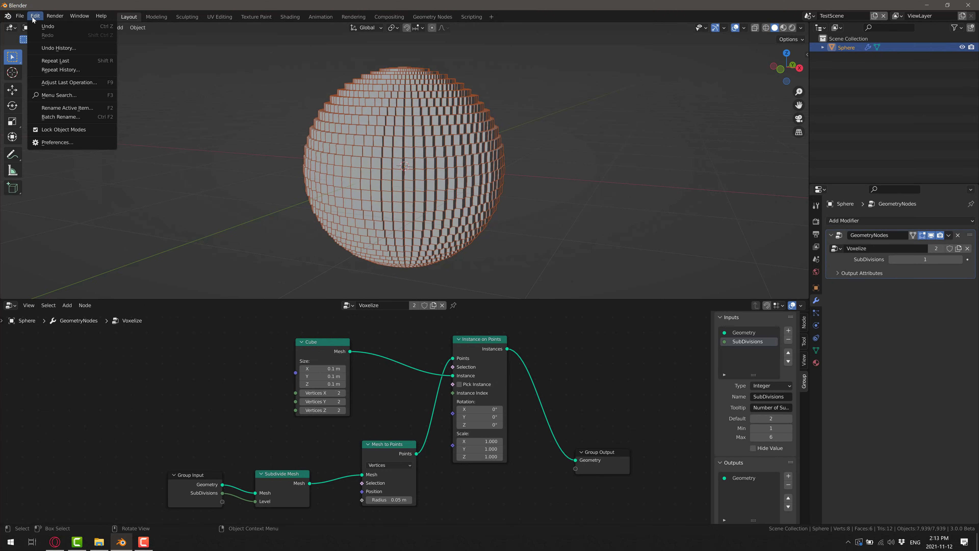
left_click(66, 142)
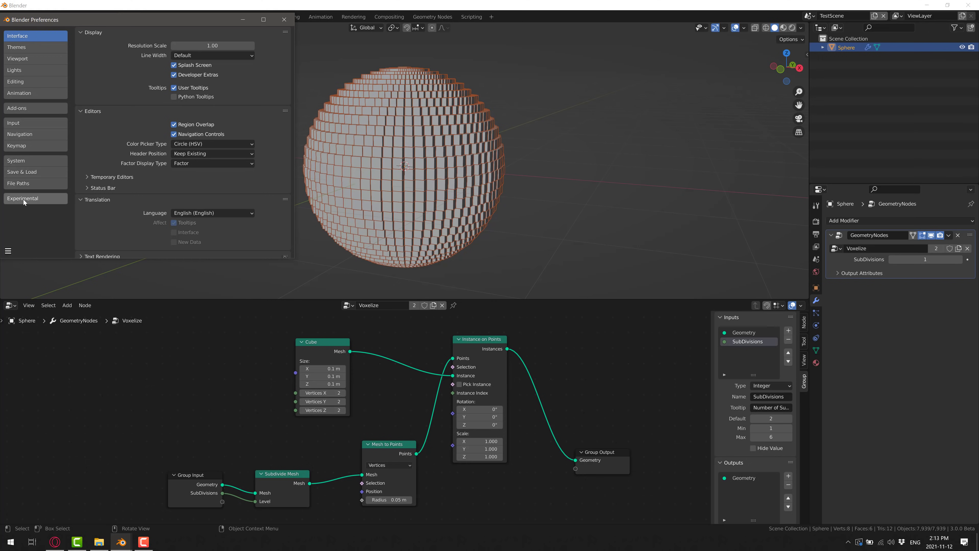
left_click(25, 198)
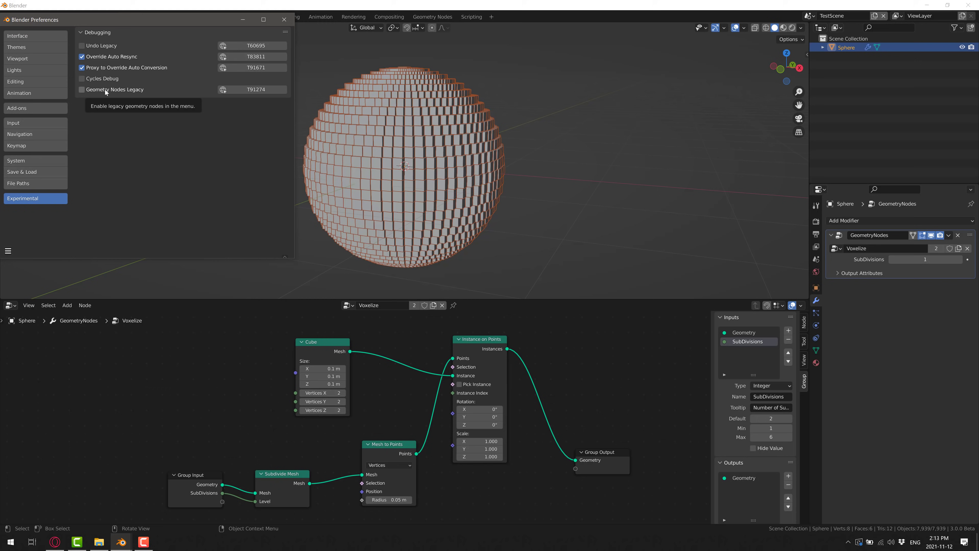
left_click(82, 90)
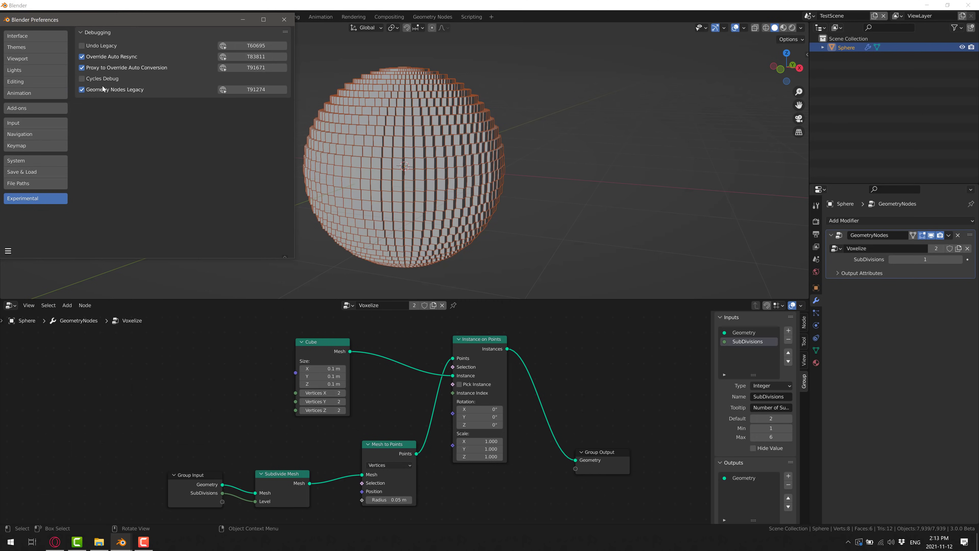
left_click(74, 306)
mouse_move(85, 329)
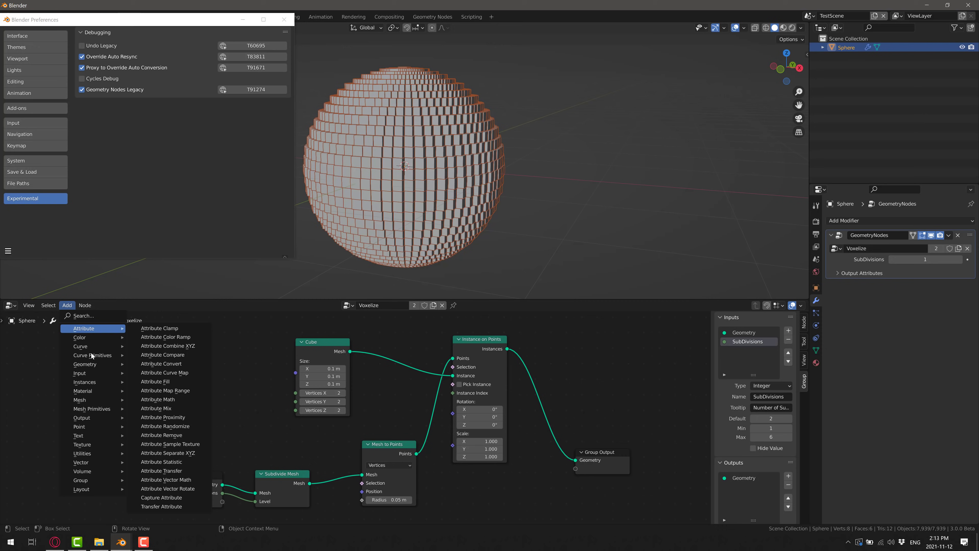
Place a legacy Point Distribute node, nudge it slightly, then delete it with X
mouse_move(87, 366)
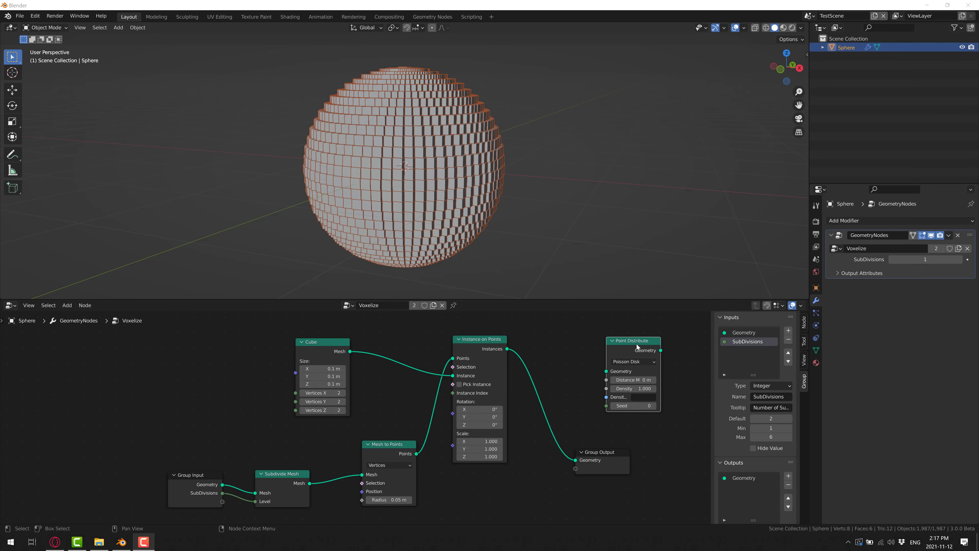
mouse_move(637, 344)
left_mouse_down()
mouse_move(664, 342)
mouse_move(632, 338)
left_mouse_up()
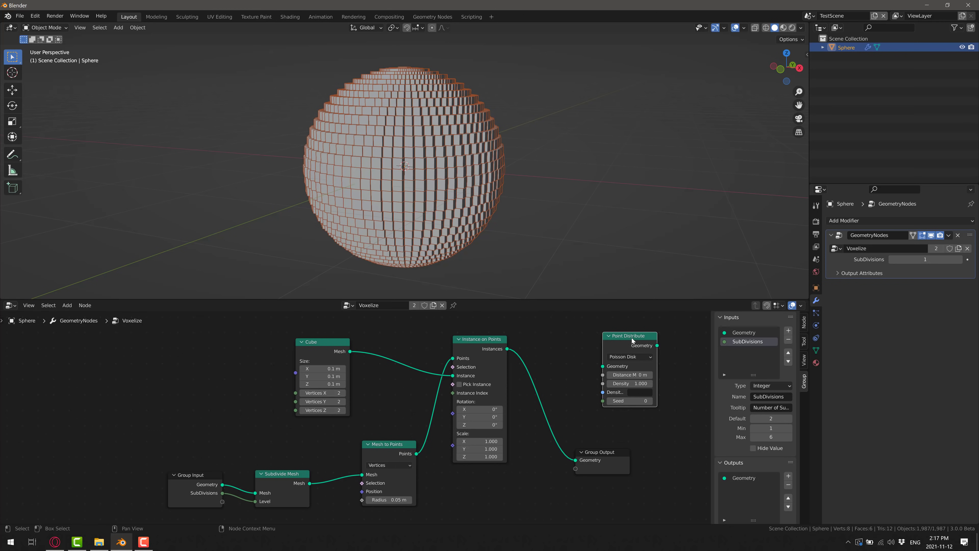
key("x")
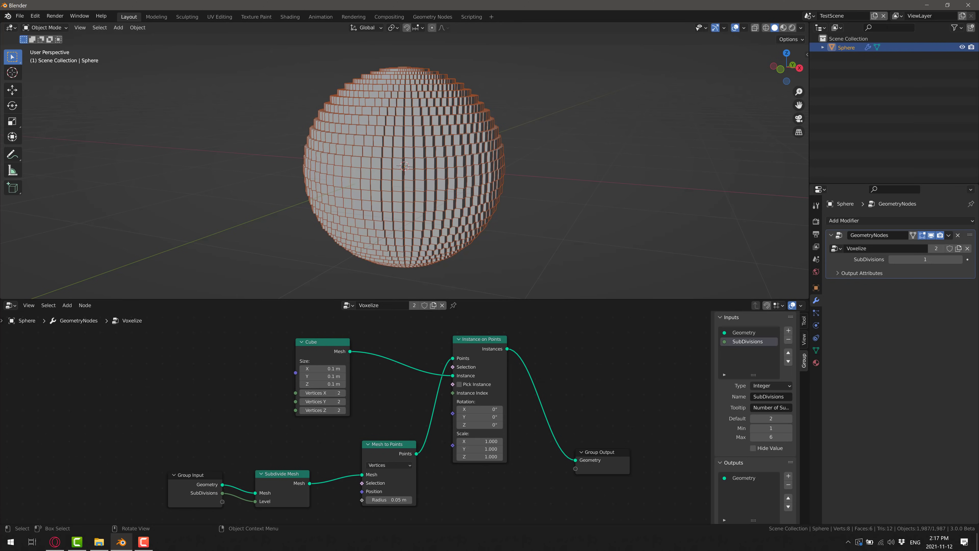
Switch to the GameFromScratch article and scroll up to the 0.1 m cube size section
key("alt+Tab")
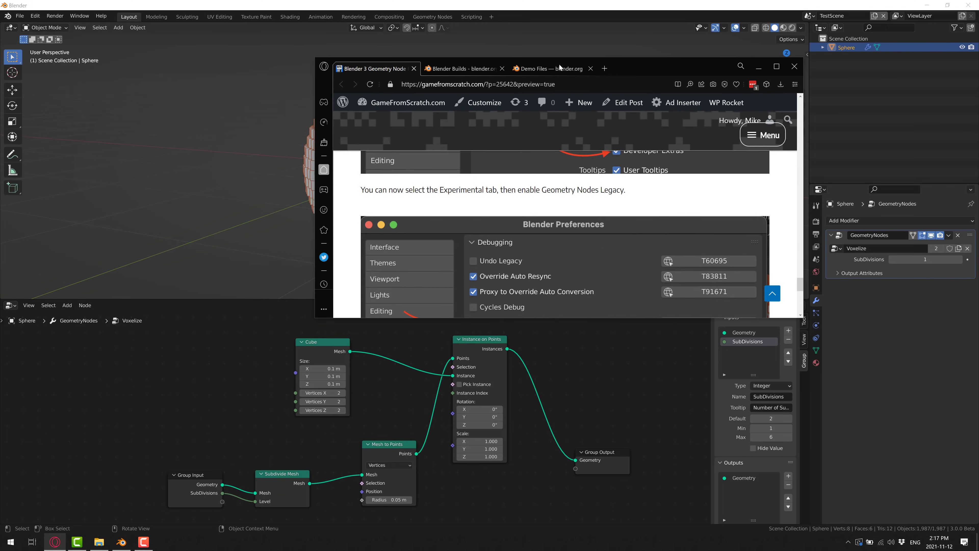
scroll(570, 288, "up", 10)
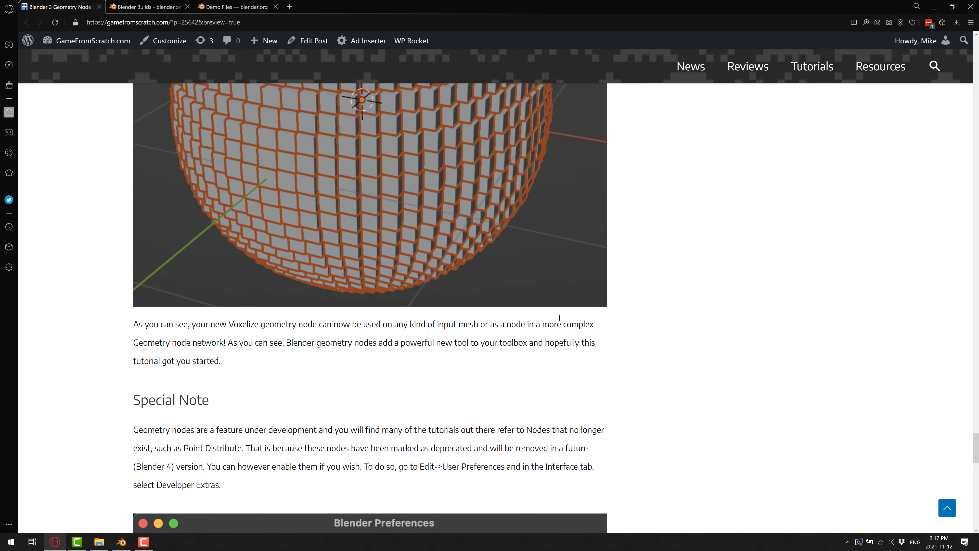
scroll(571, 289, "up", 10)
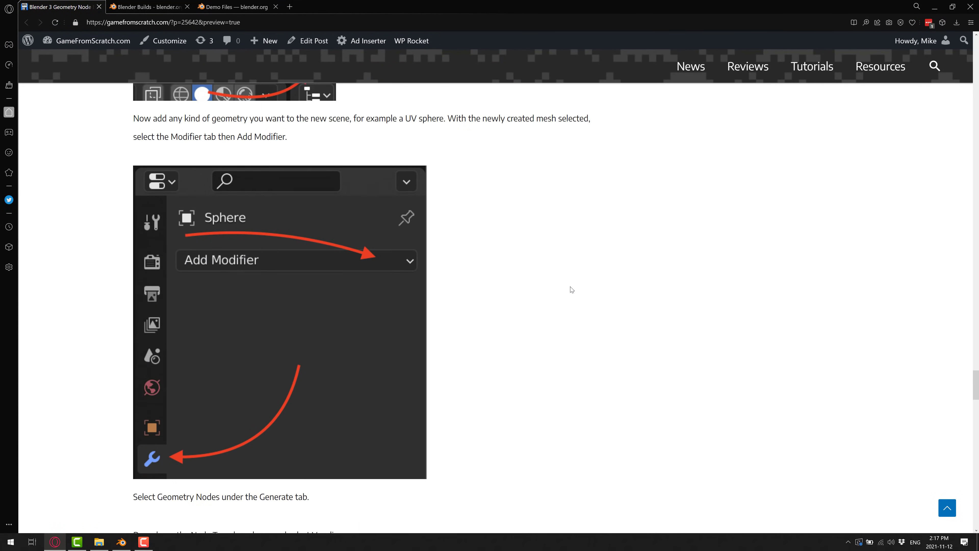
scroll(572, 289, "up", 10)
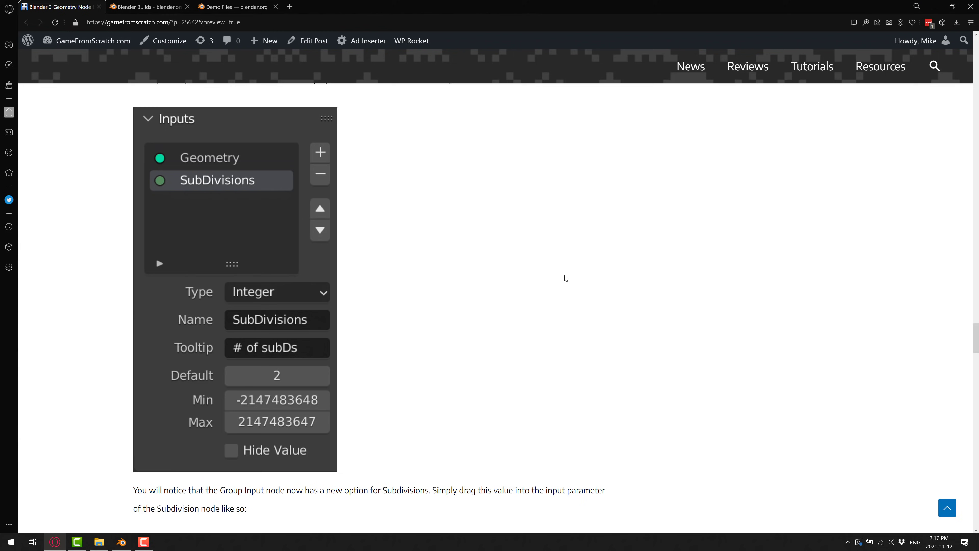
scroll(553, 266, "up", 10)
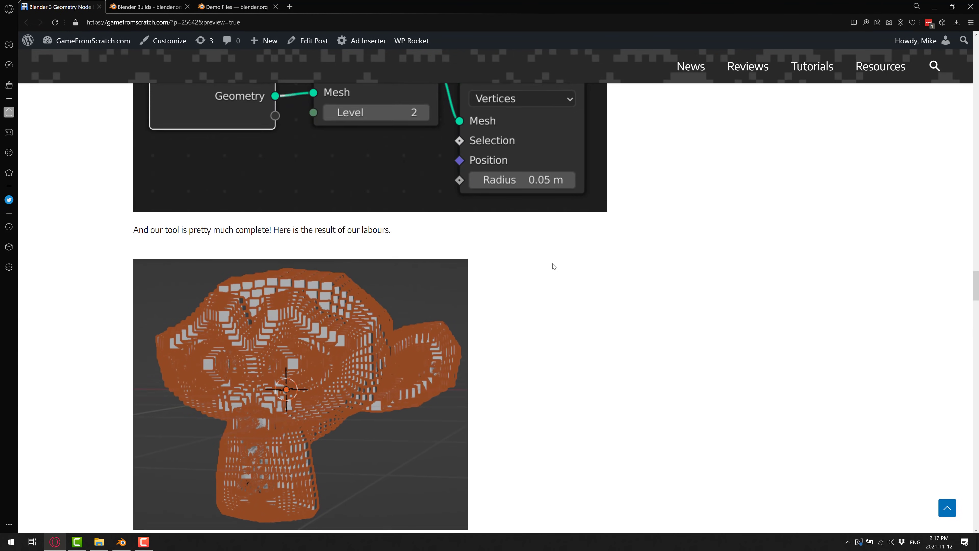
scroll(548, 258, "up", 6)
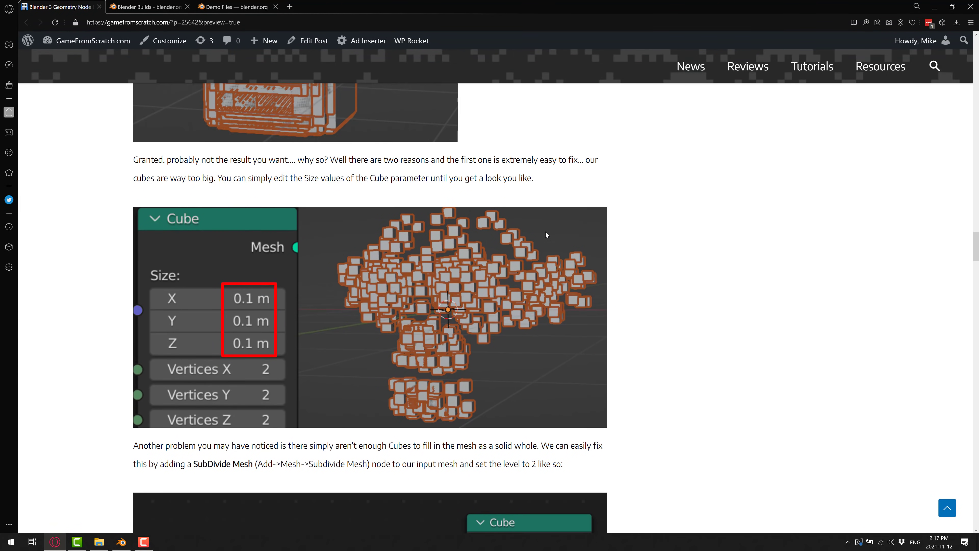